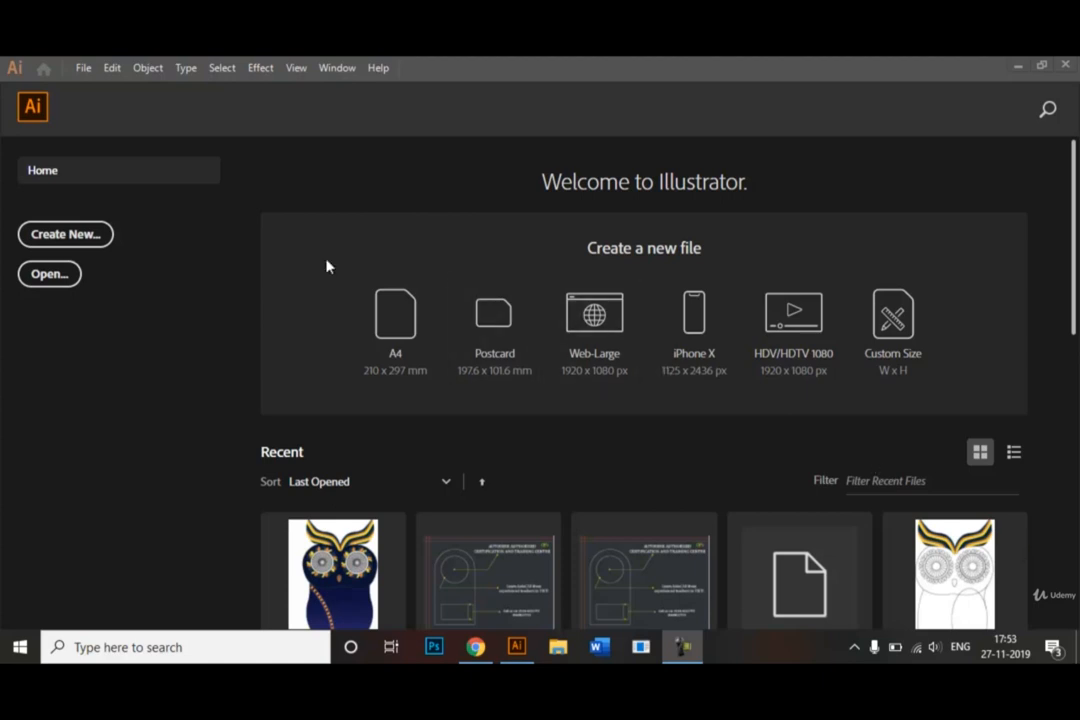
# Create a new 210 x 297 mm portrait A4 document named Blend Tool.
pyautogui.click(85, 241)
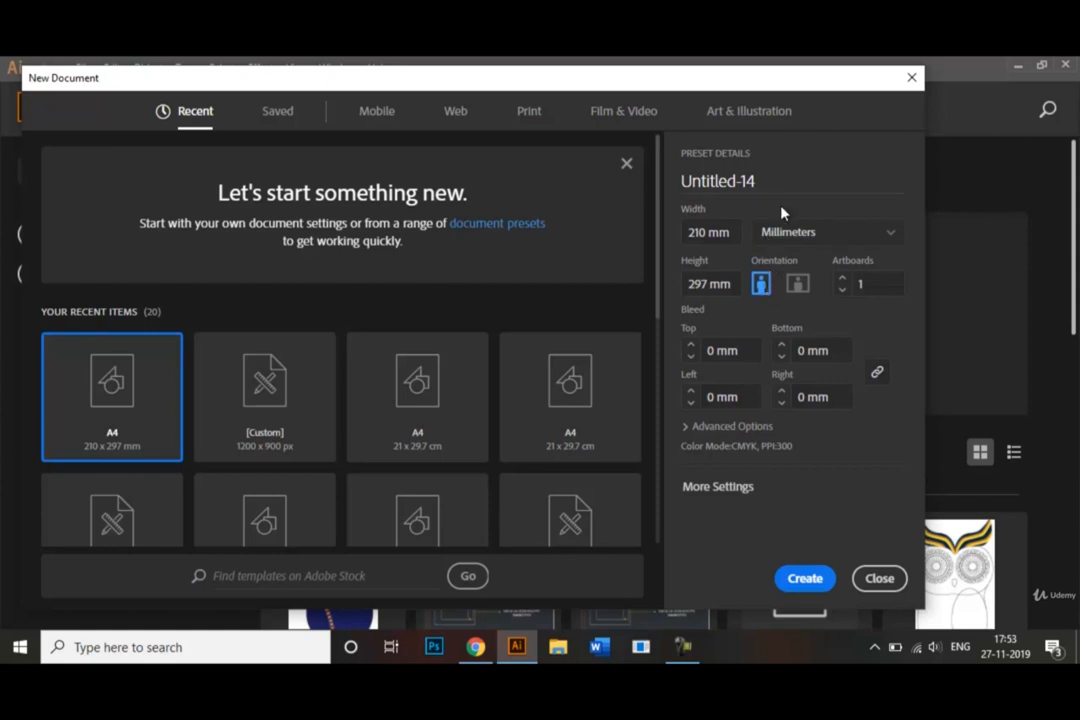
pyautogui.moveTo(755, 181); pyautogui.dragTo(686, 203)
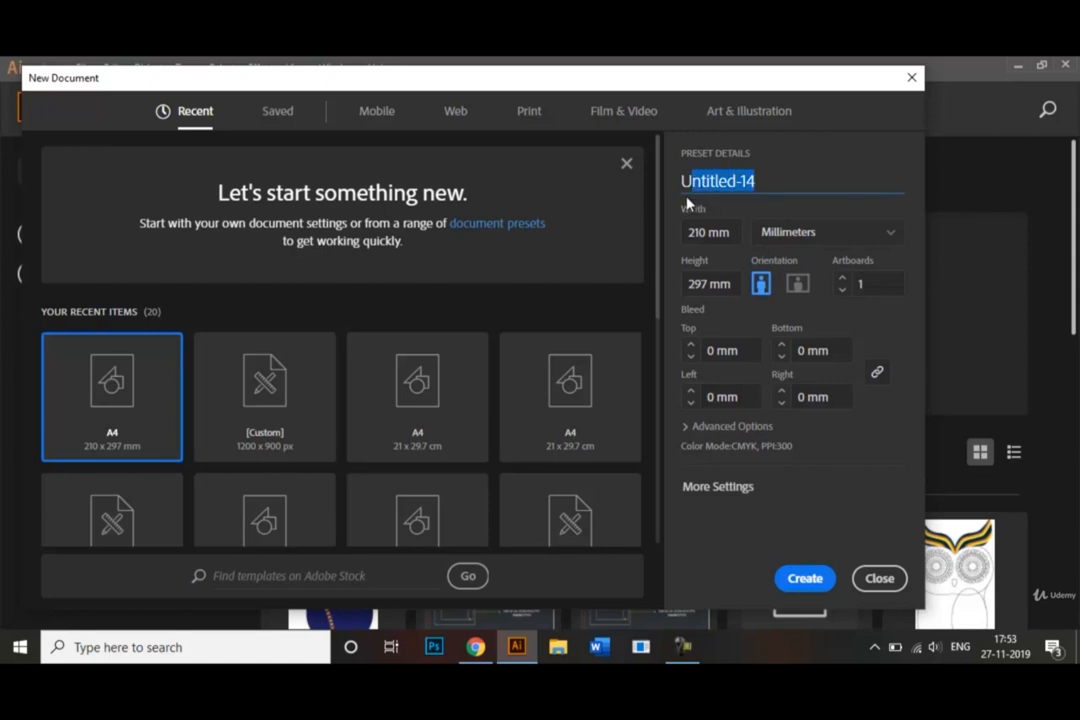
pyautogui.write('Bl')
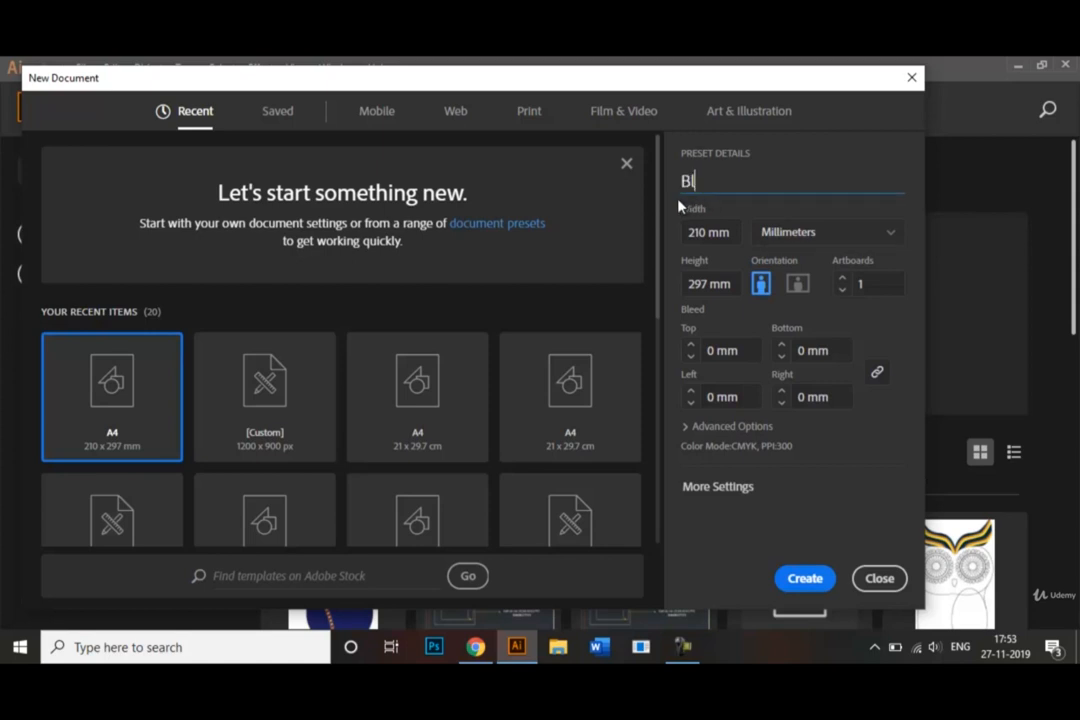
pyautogui.write('end Tool')
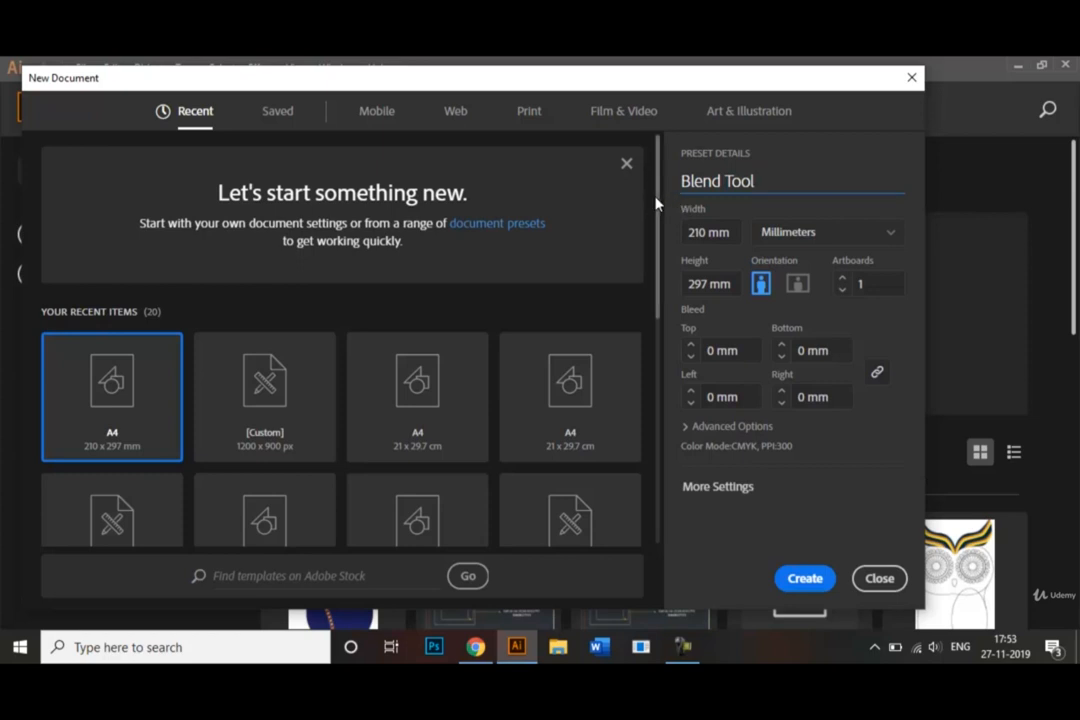
pyautogui.moveTo(655, 203)
pyautogui.mouseDown()
pyautogui.moveTo(666, 313)
pyautogui.moveTo(657, 187)
pyautogui.mouseUp()
pyautogui.click(805, 578)
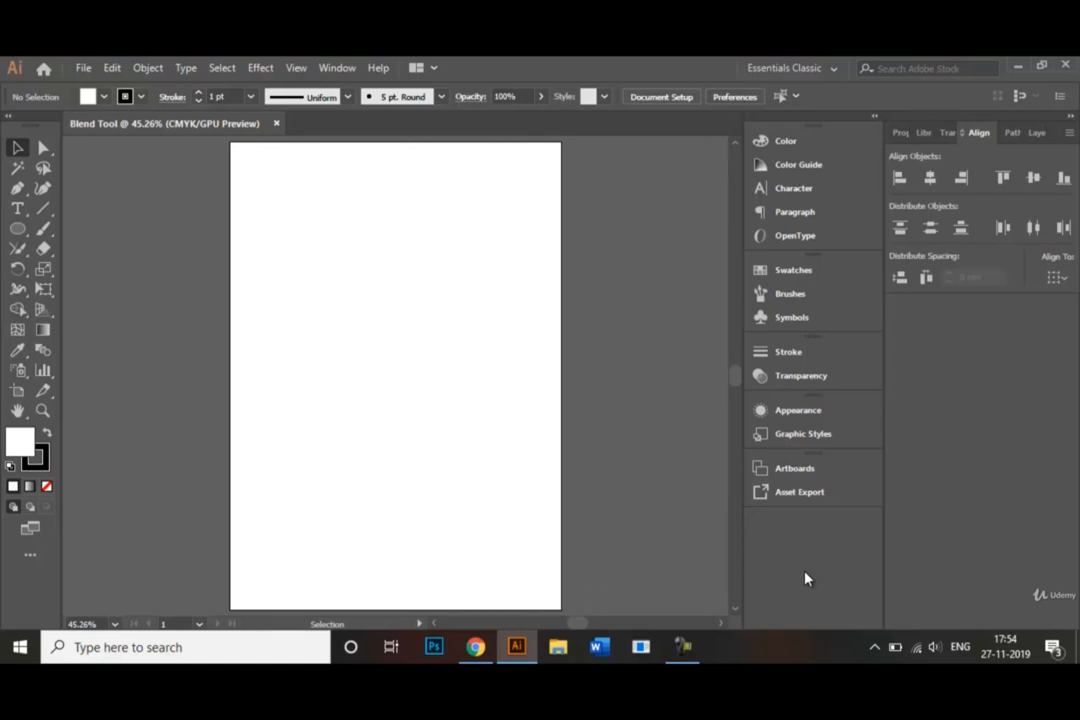
pyautogui.click(831, 72)
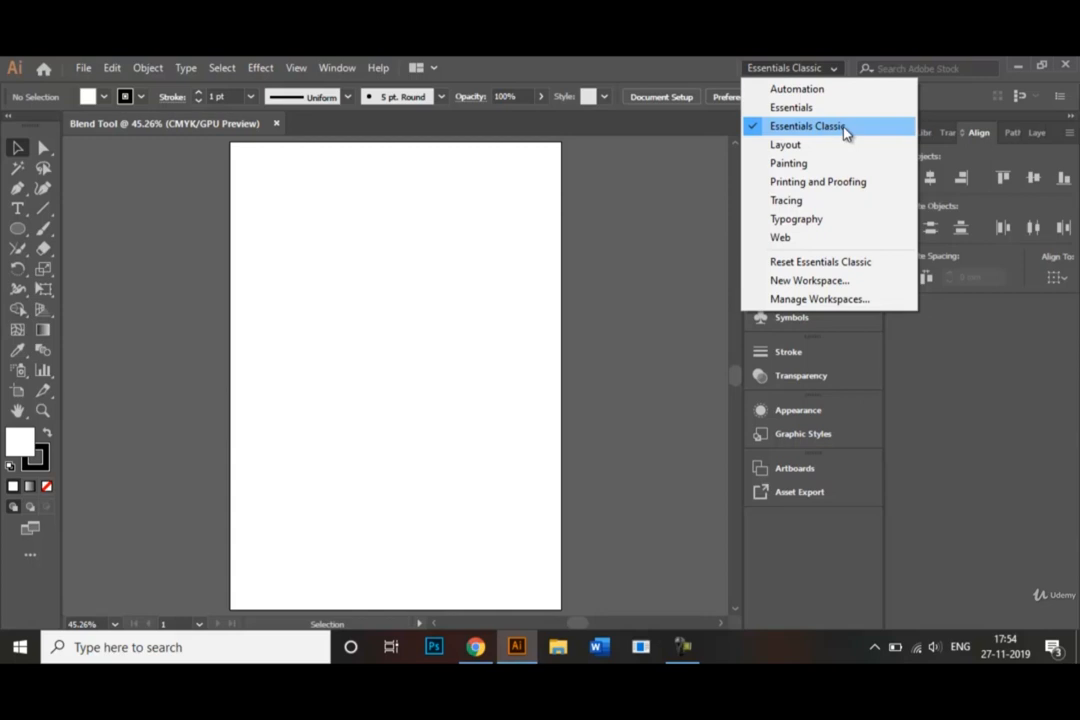
pyautogui.click(832, 67)
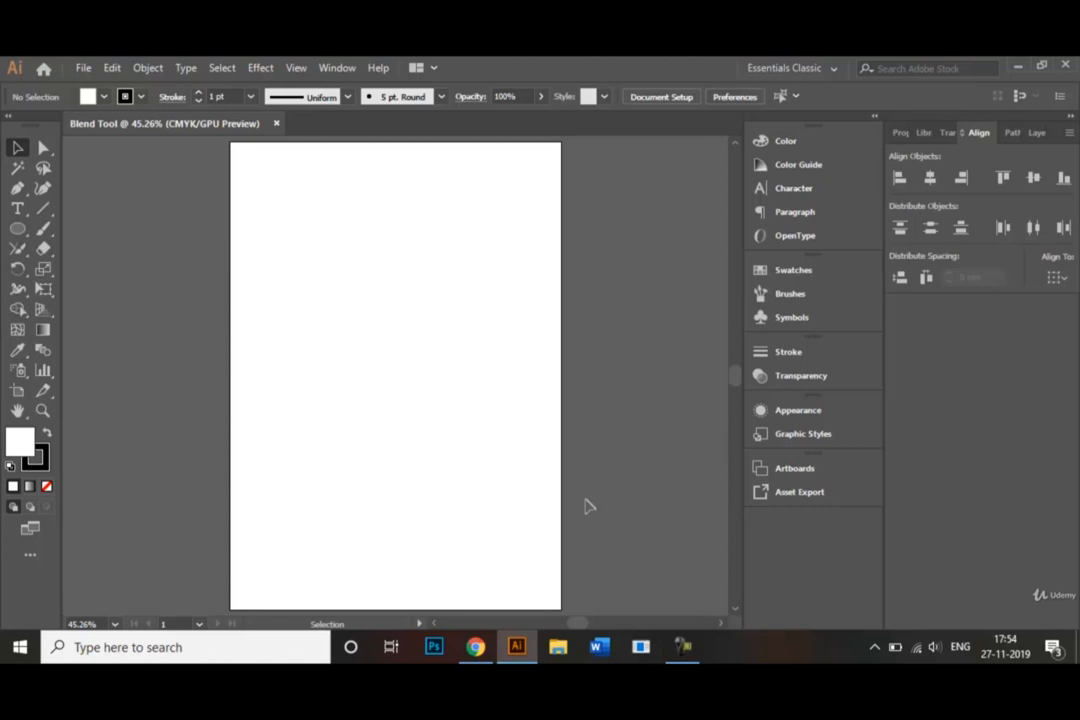
# Draw a circle about 54 mm in diameter with a pink fill and no stroke in the page's upper-left area.
pyautogui.click(15, 232)
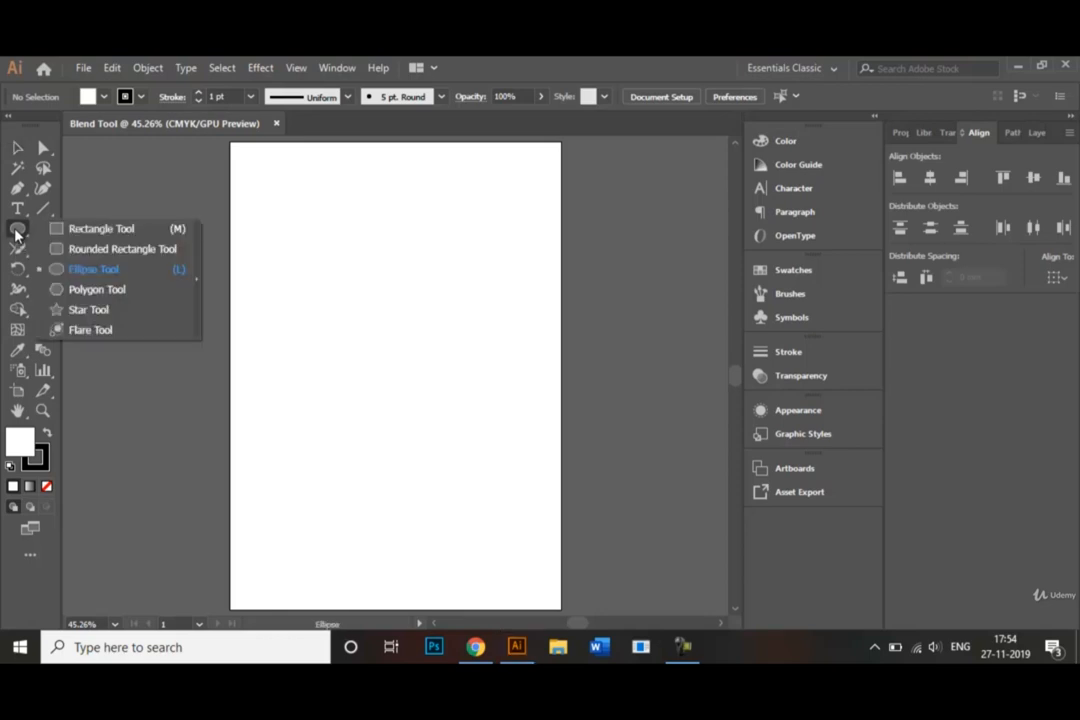
pyautogui.click(85, 271)
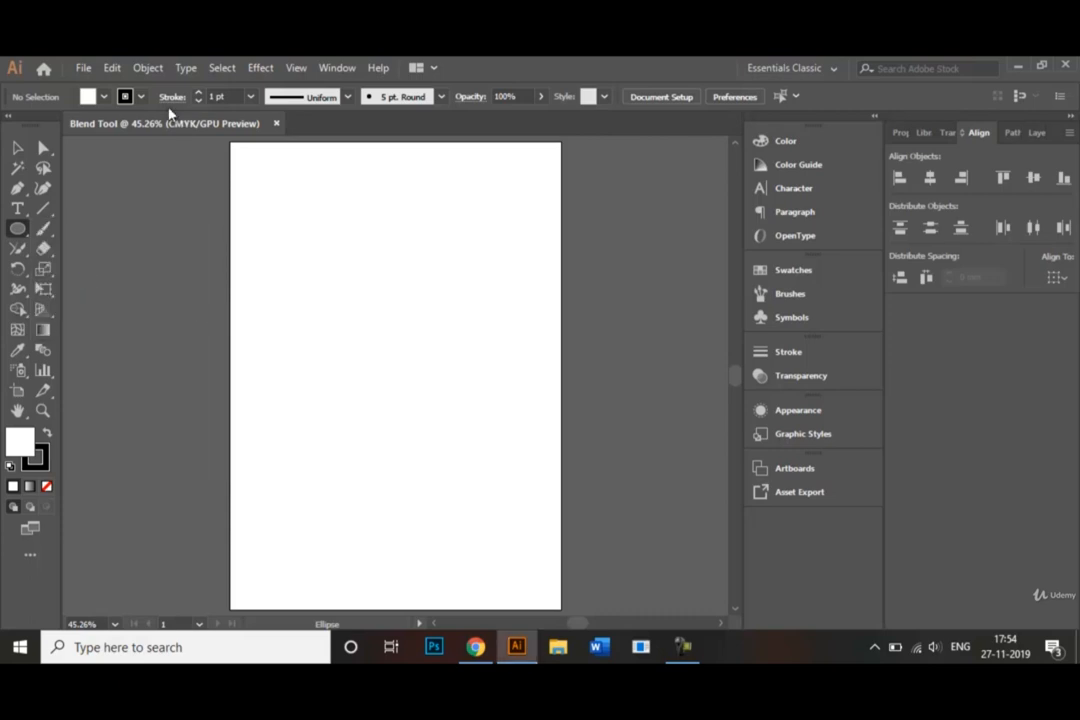
pyautogui.click(142, 97)
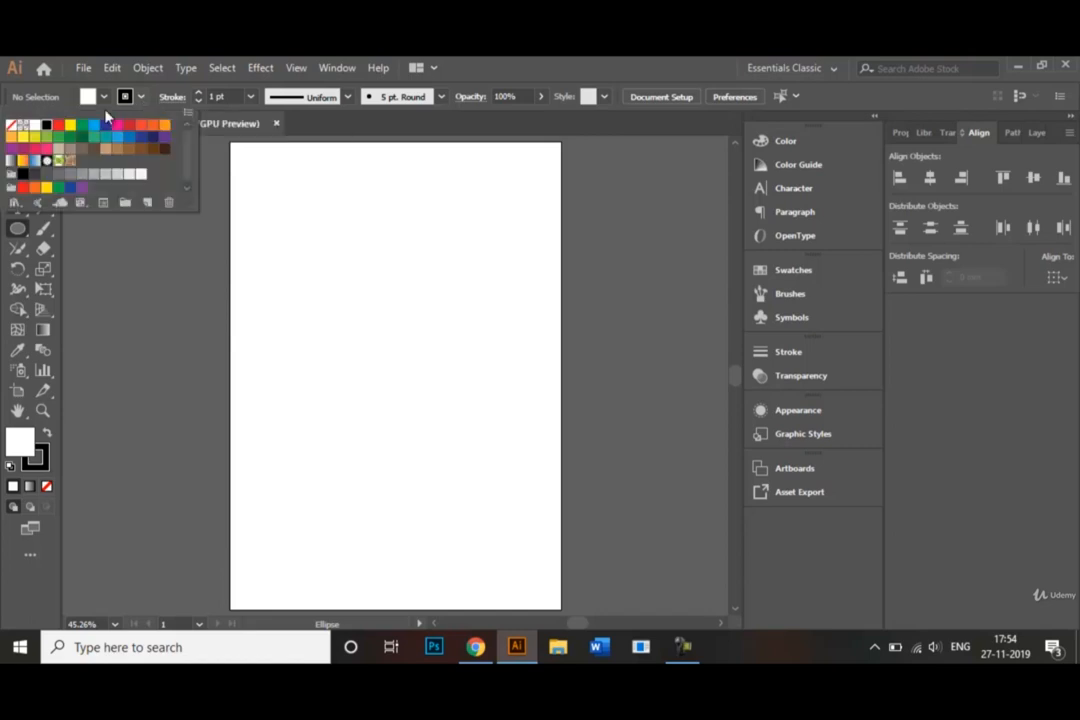
pyautogui.click(11, 127)
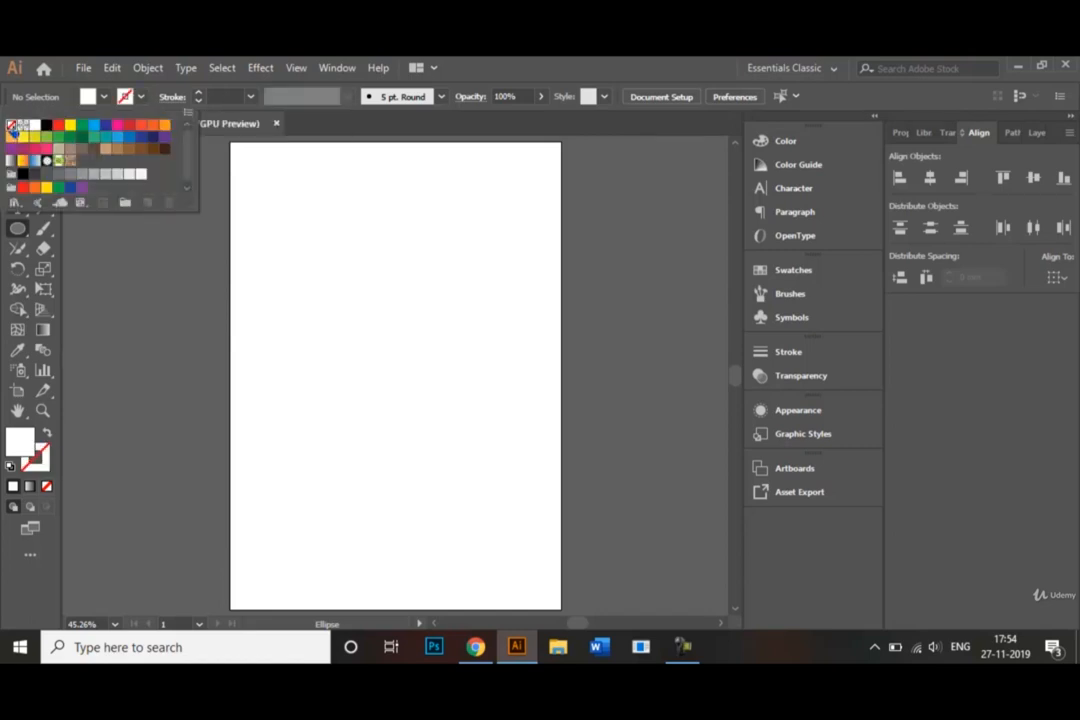
pyautogui.click(100, 100)
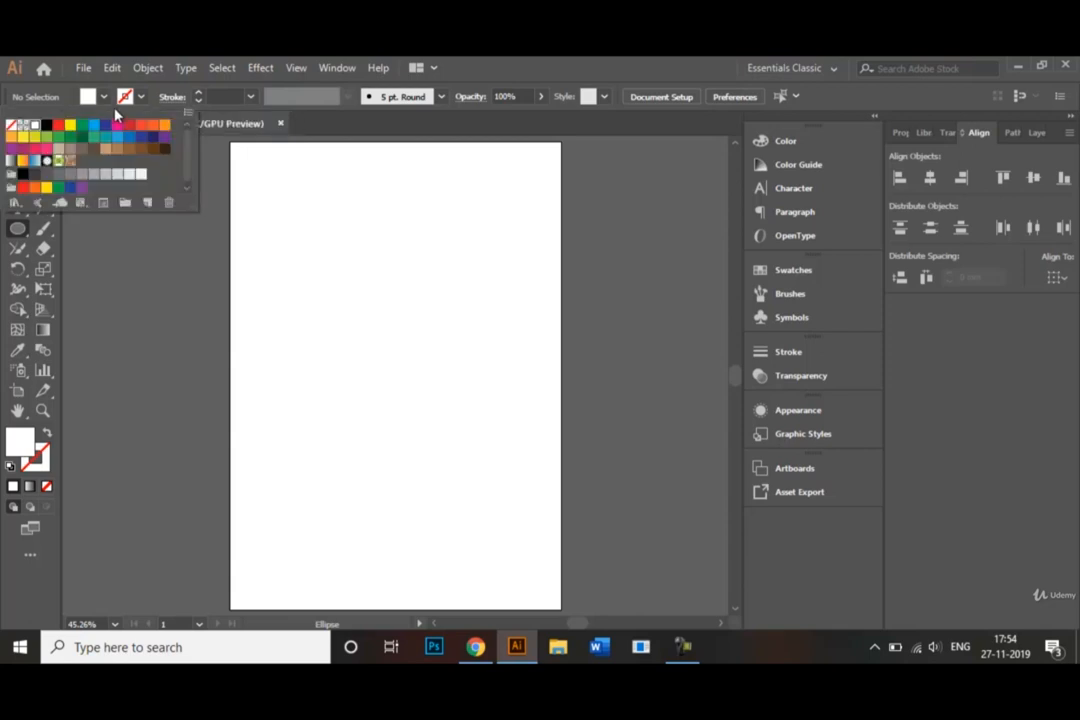
pyautogui.click(118, 127)
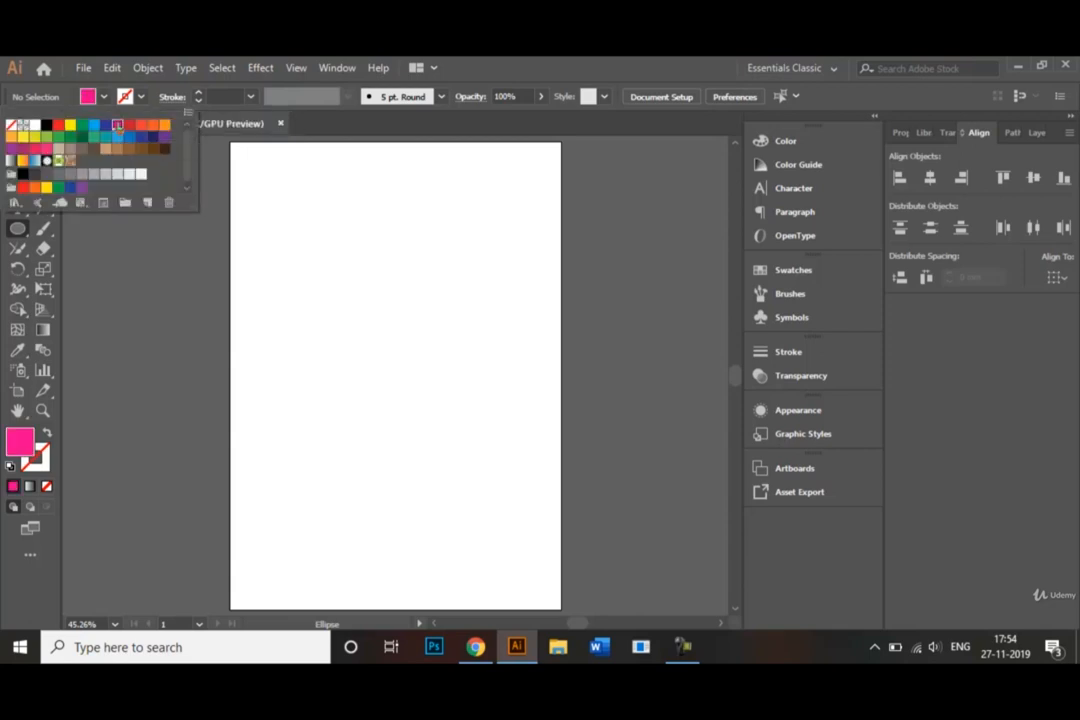
pyautogui.click(303, 213)
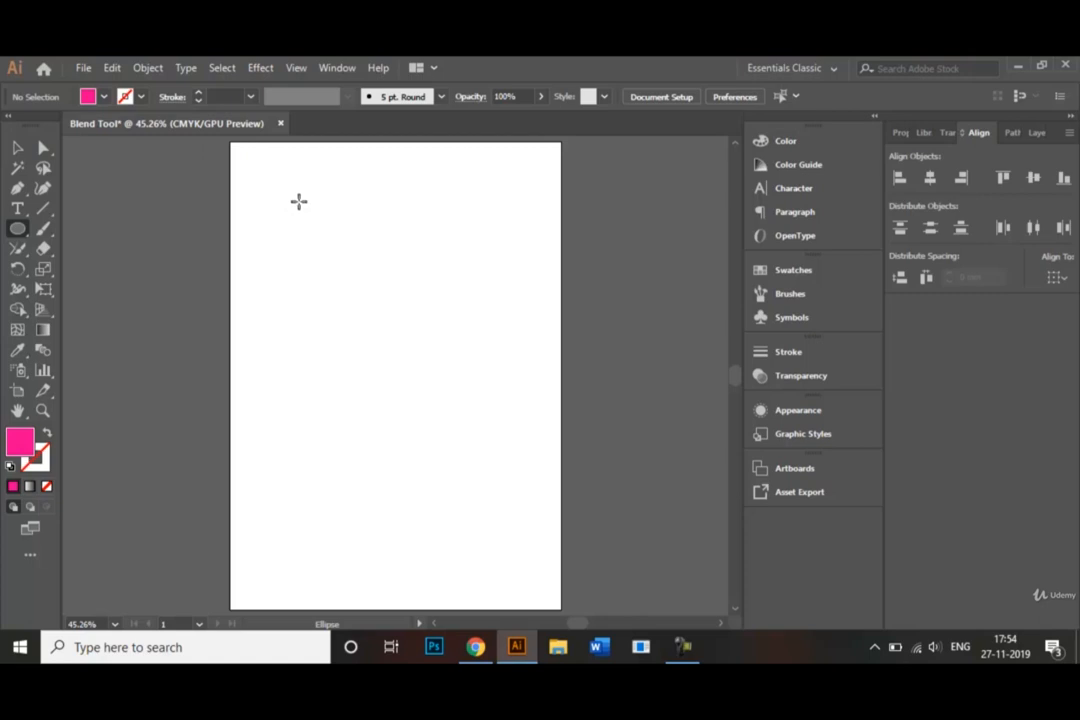
pyautogui.moveTo(287, 196); pyautogui.dragTo(370, 284)
# Duplicate the pink circle straight down to near the page's lower edge and fill the copy with dark blue.
pyautogui.click(17, 148)
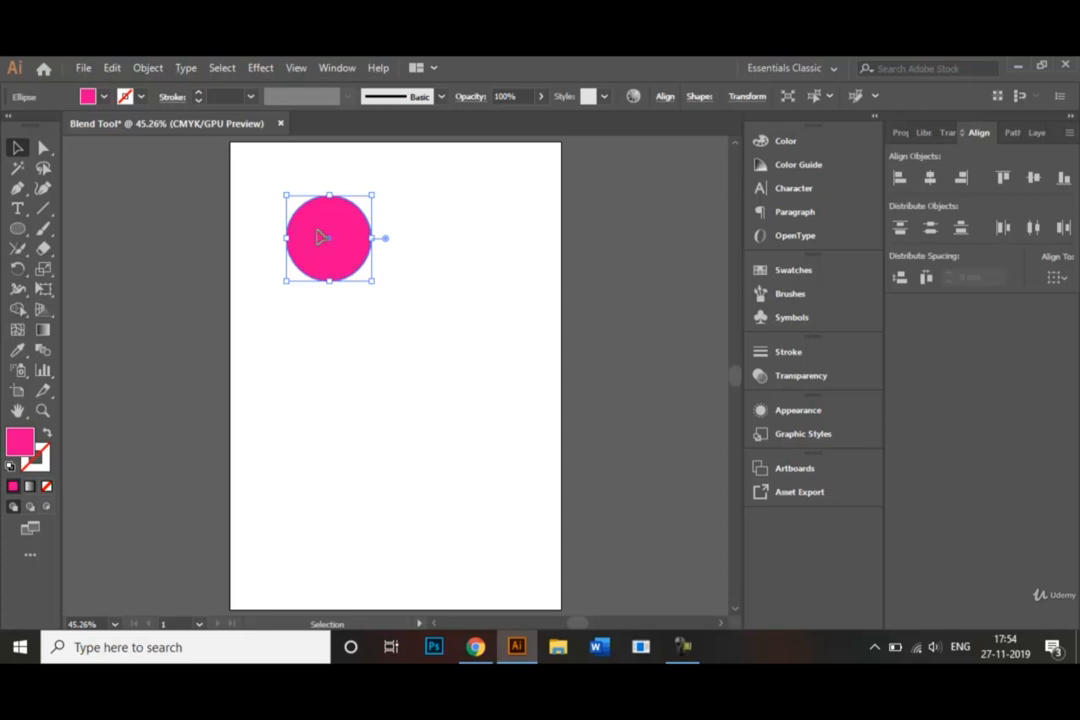
pyautogui.moveTo(317, 232); pyautogui.dragTo(320, 533)
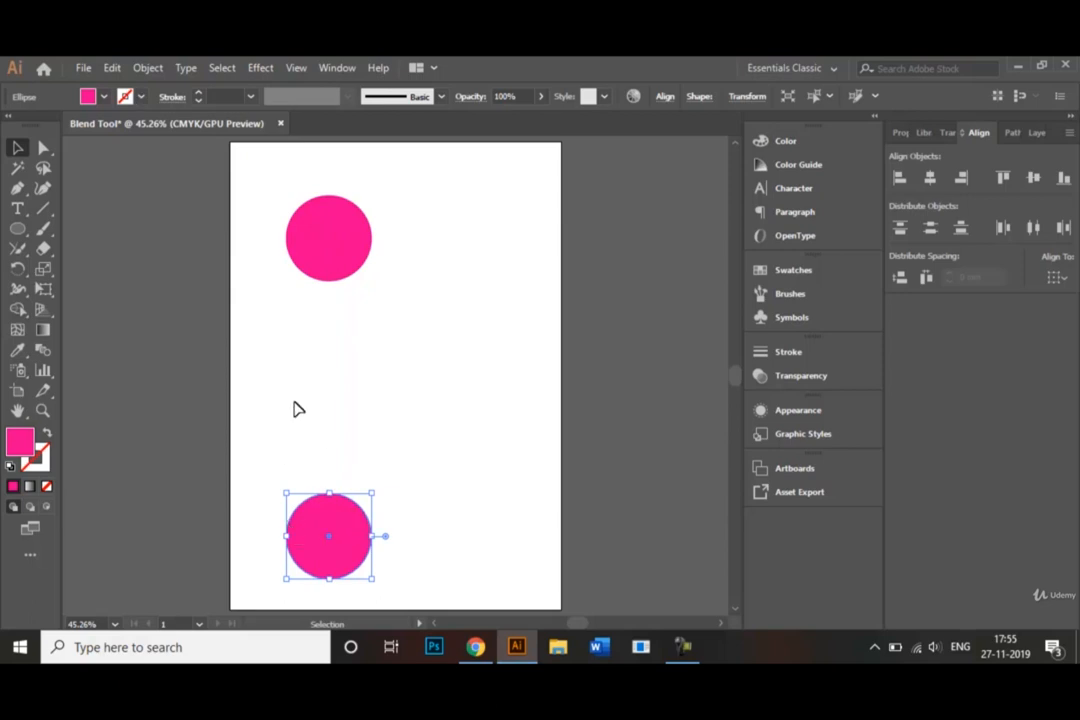
pyautogui.click(89, 96)
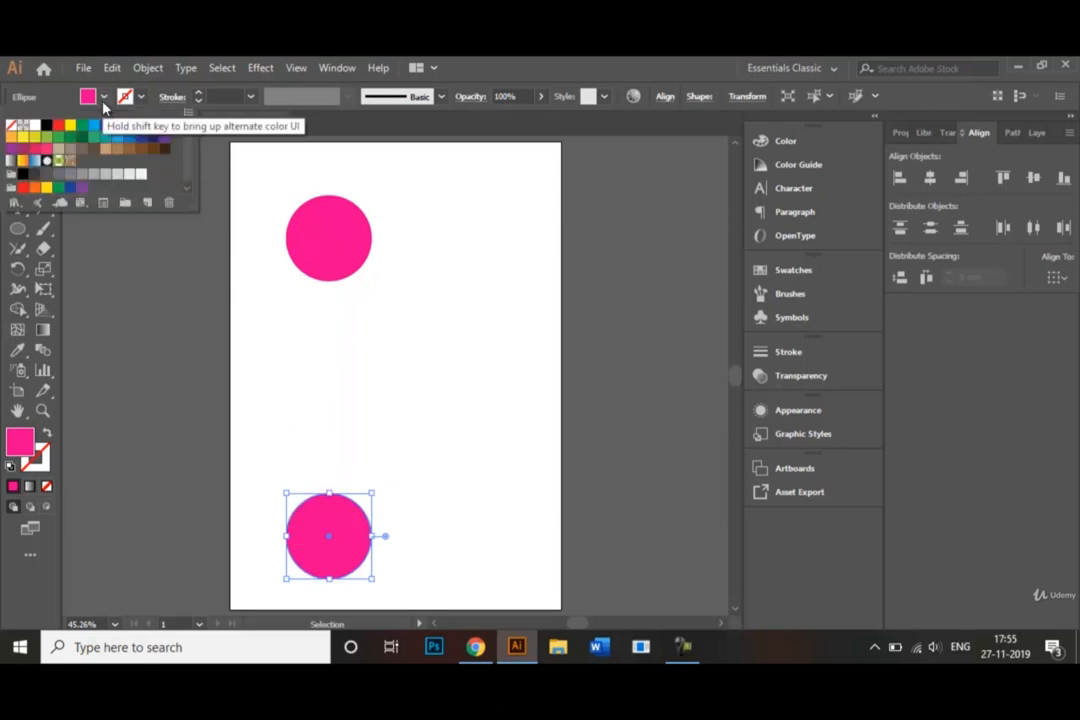
pyautogui.click(153, 136)
pyautogui.click(343, 350)
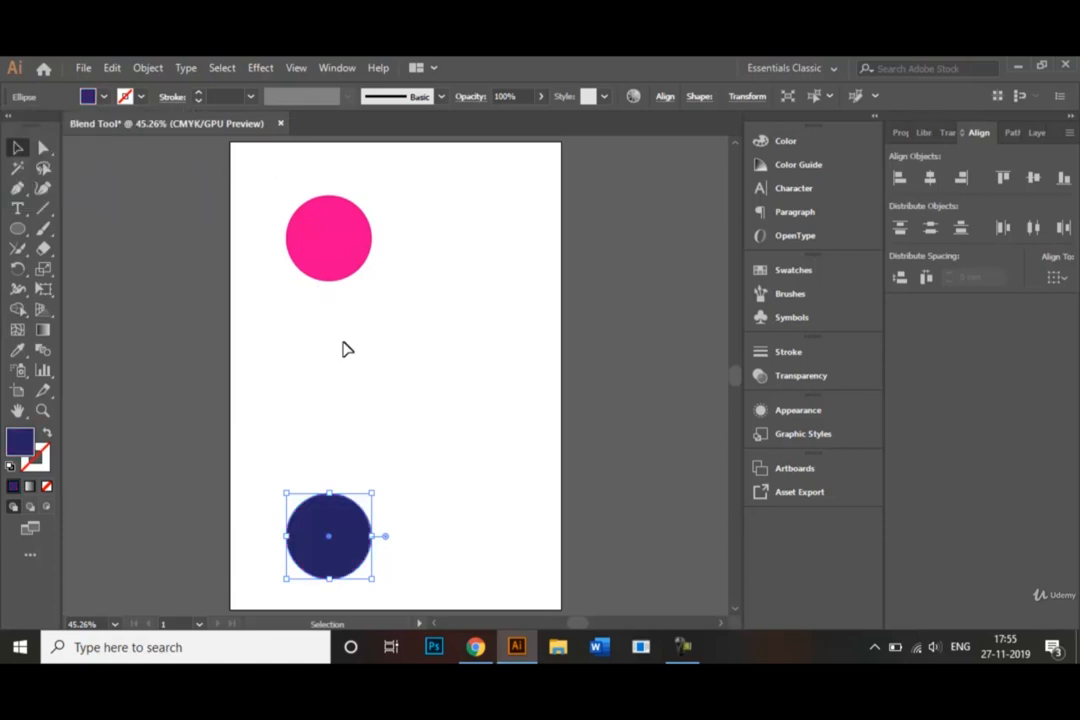
pyautogui.click(374, 388)
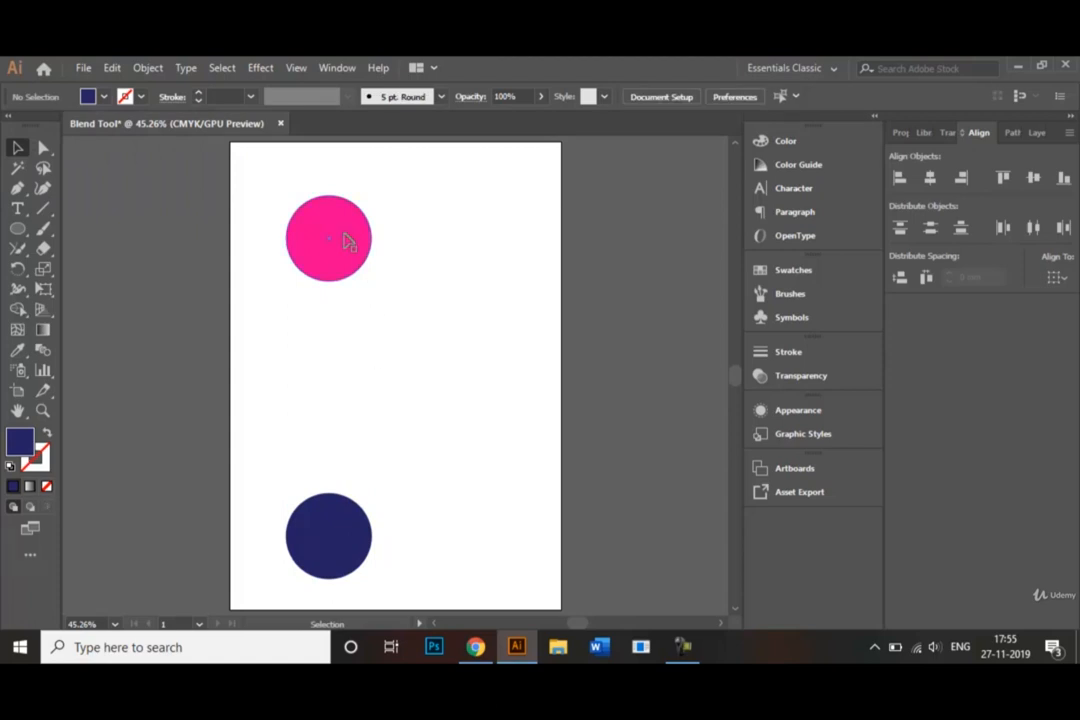
# Blend the pink circle and the dark blue circle into a smooth vertical colour transition with the Blend tool.
pyautogui.click(350, 240)
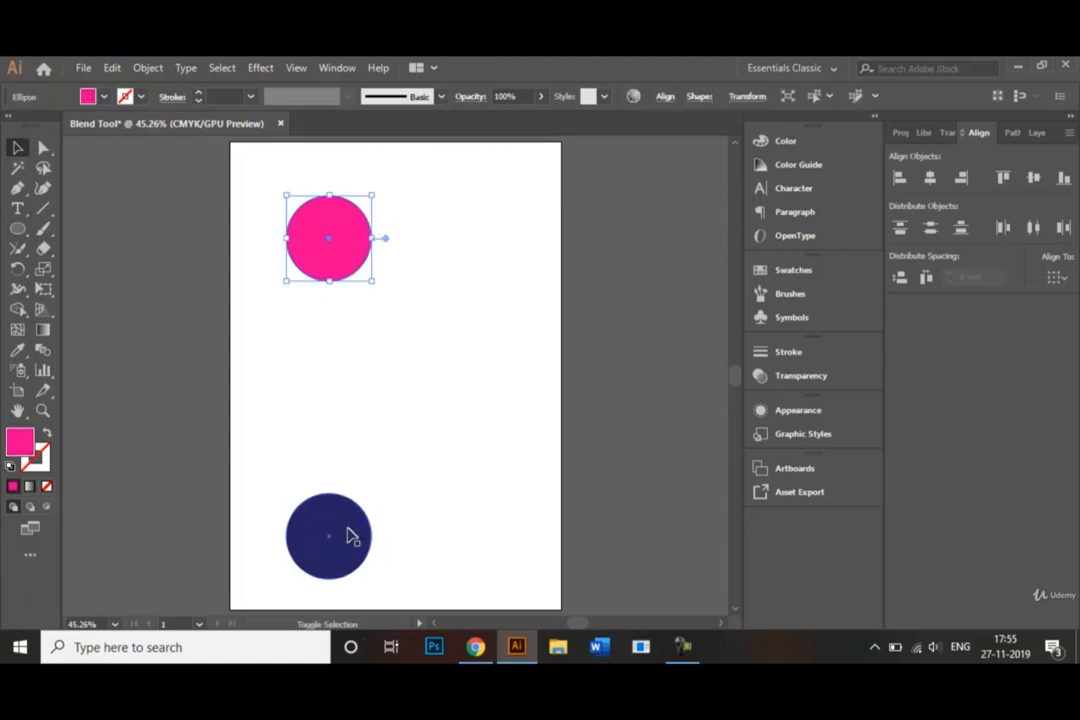
pyautogui.keyDown('shift'); pyautogui.click(349, 535); pyautogui.keyUp('shift')
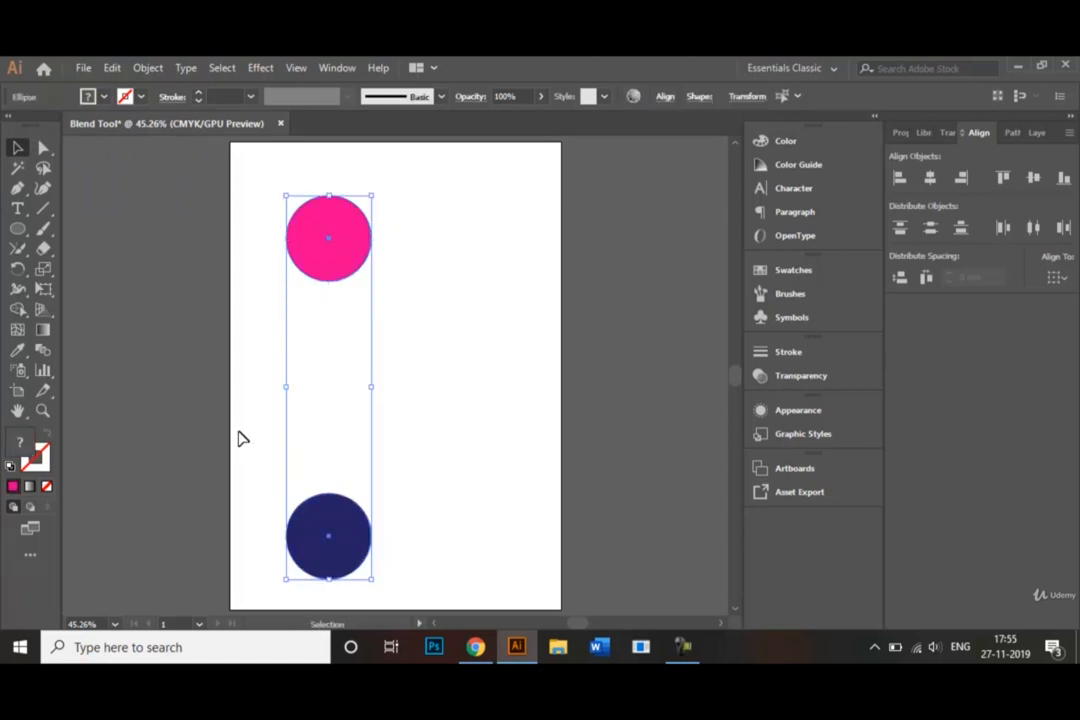
pyautogui.click(43, 352)
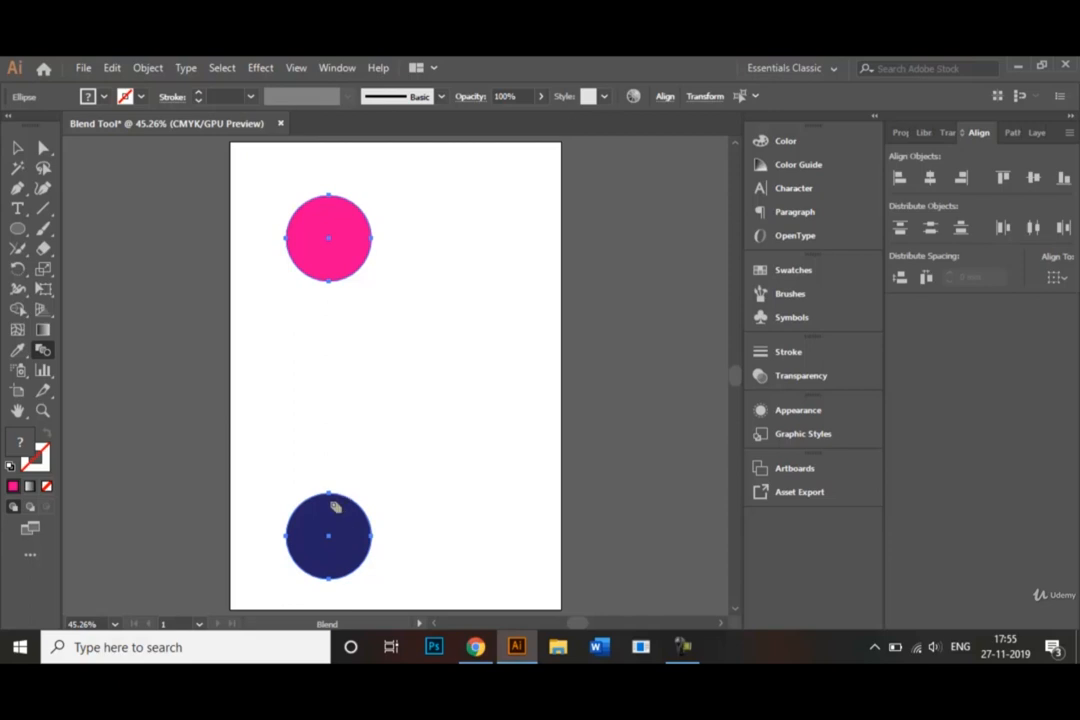
pyautogui.click(329, 266)
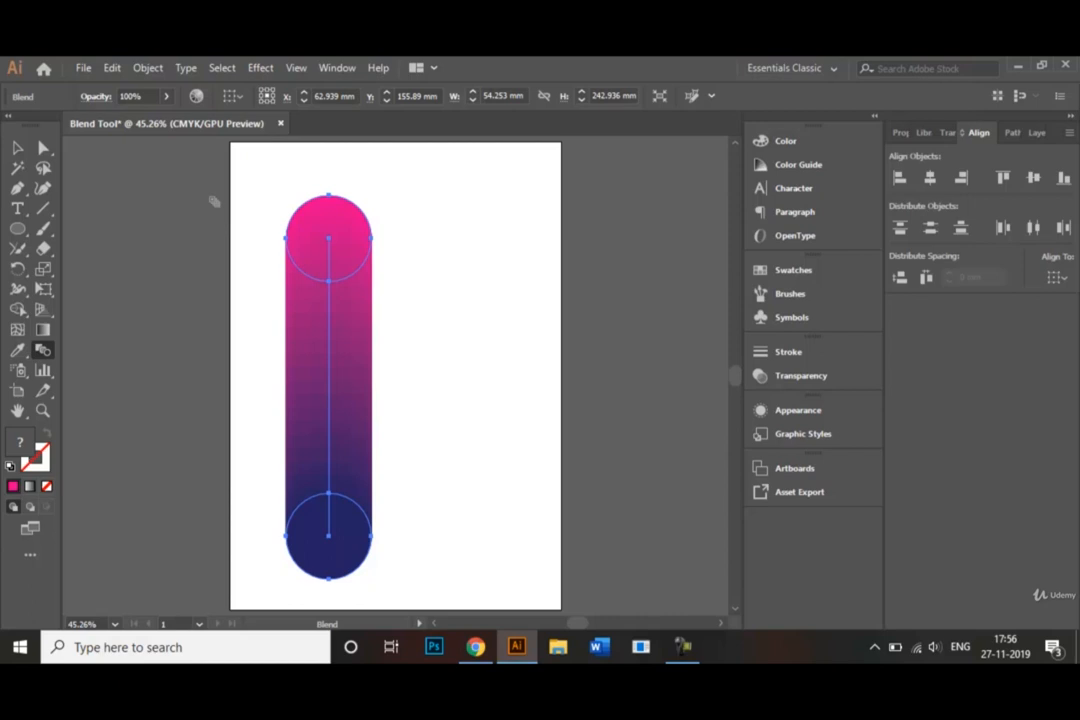
pyautogui.click(15, 143)
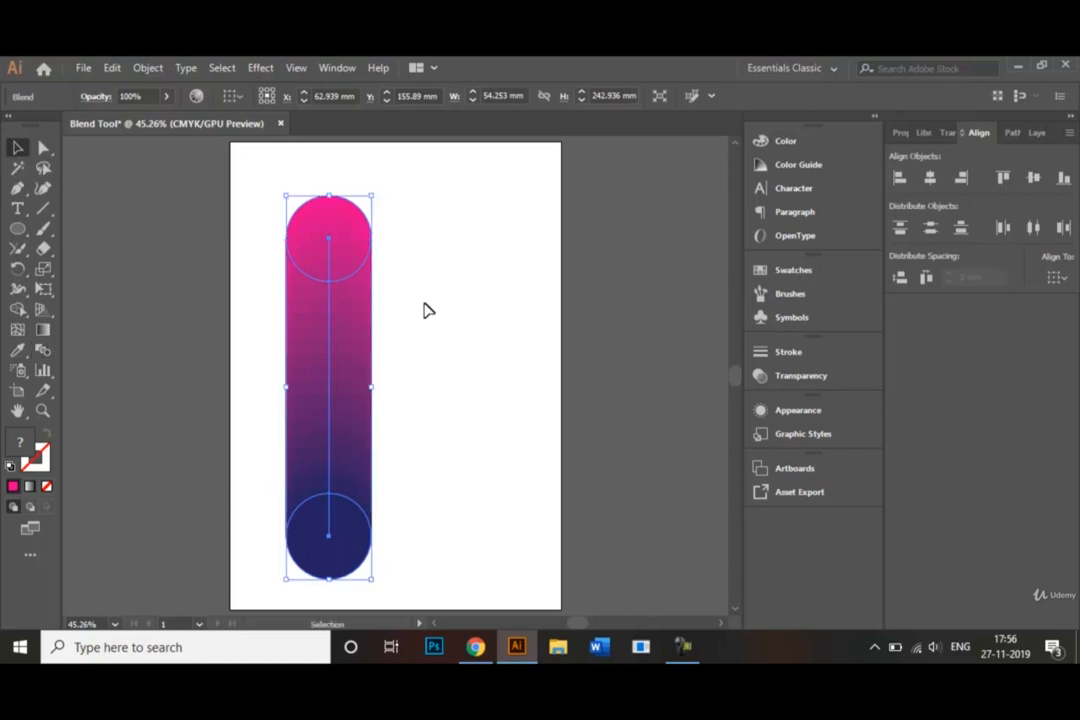
pyautogui.click(424, 310)
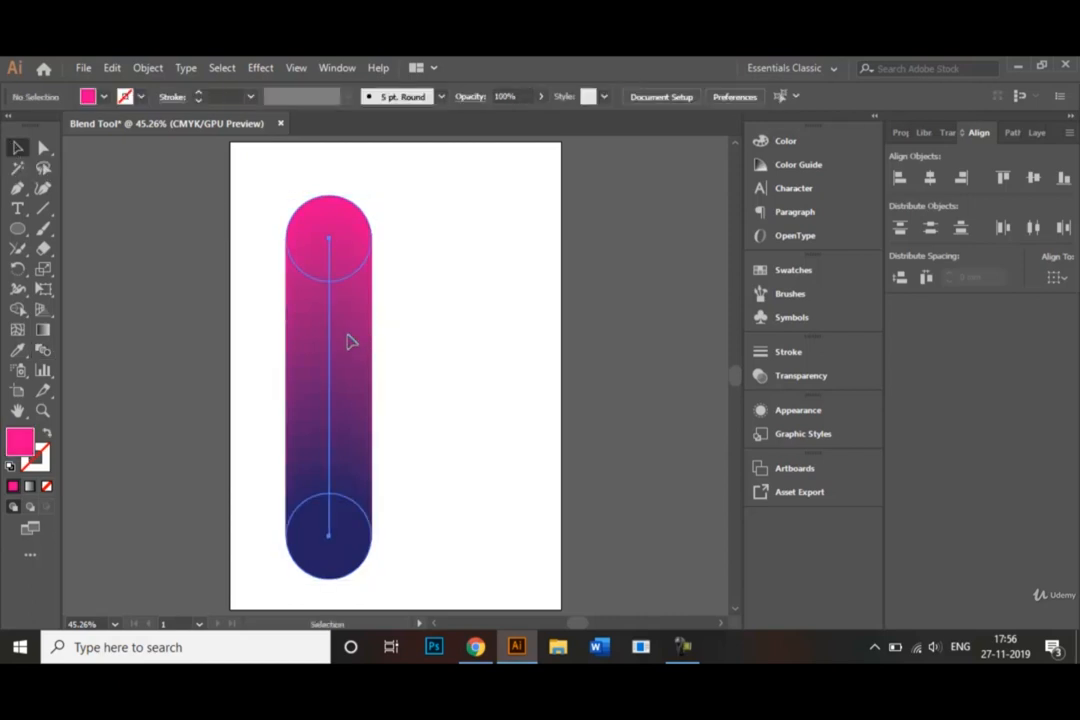
# Move the blended shape about 19 mm left and 14 mm up, and hide the selection edges.
pyautogui.moveTo(349, 342); pyautogui.dragTo(321, 318)
pyautogui.hotkey('ctrl', 'h')
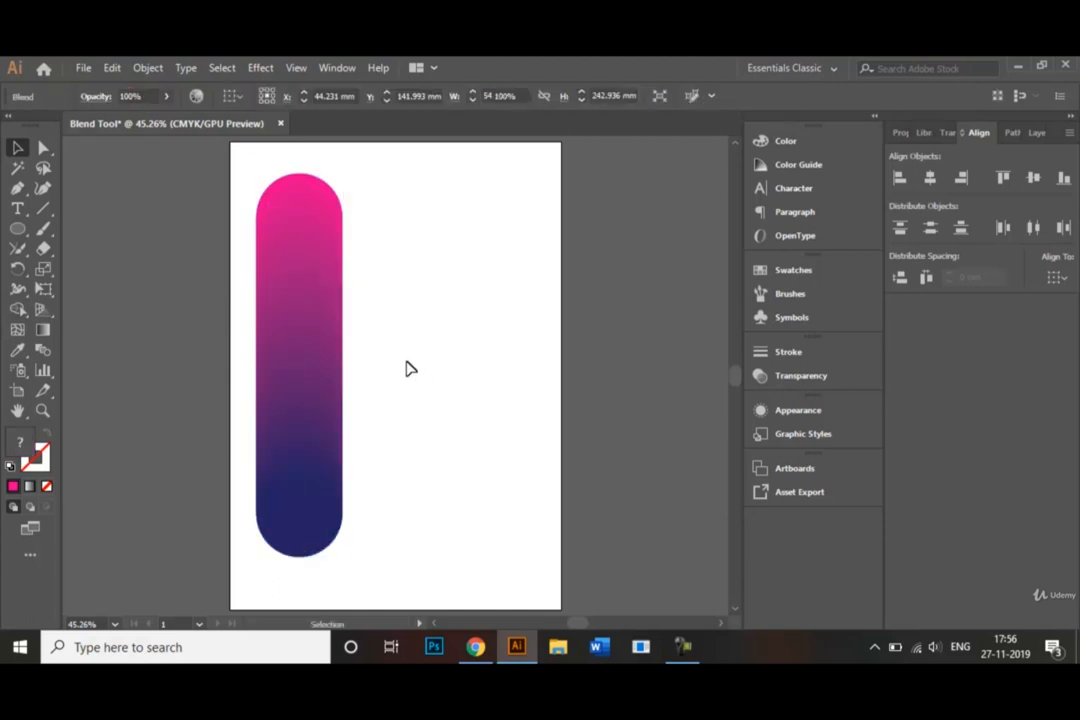
pyautogui.click(408, 369)
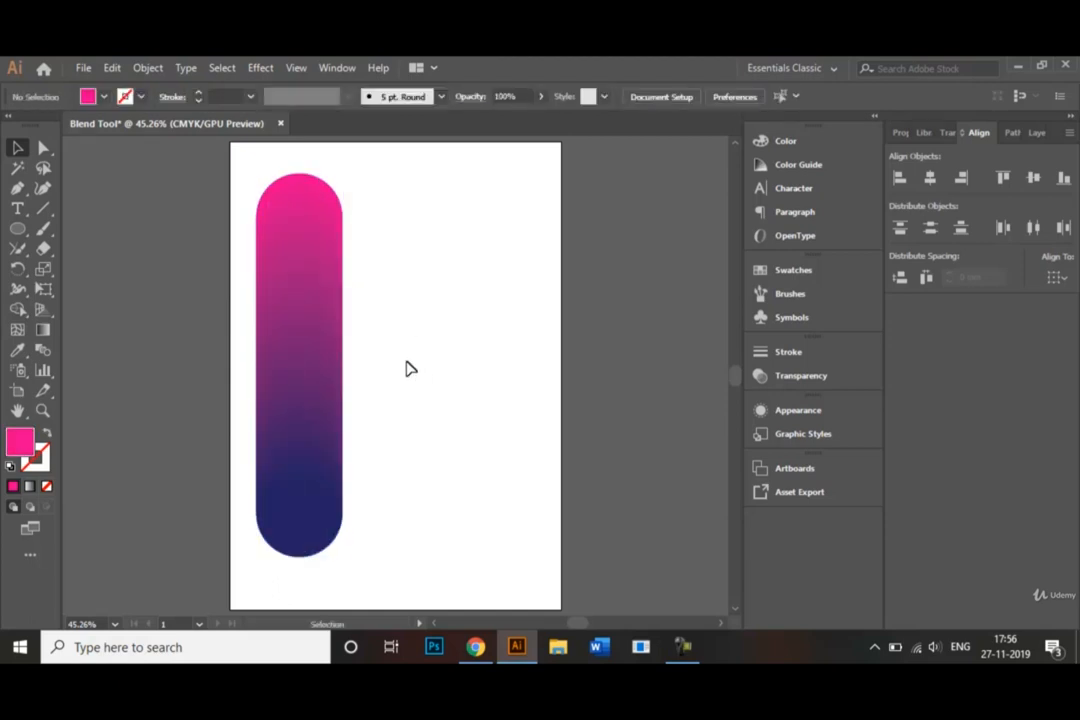
# Draw a six-sided polygon without a stroke beside the blend's upper part and fill it with yellow.
pyautogui.click(17, 230)
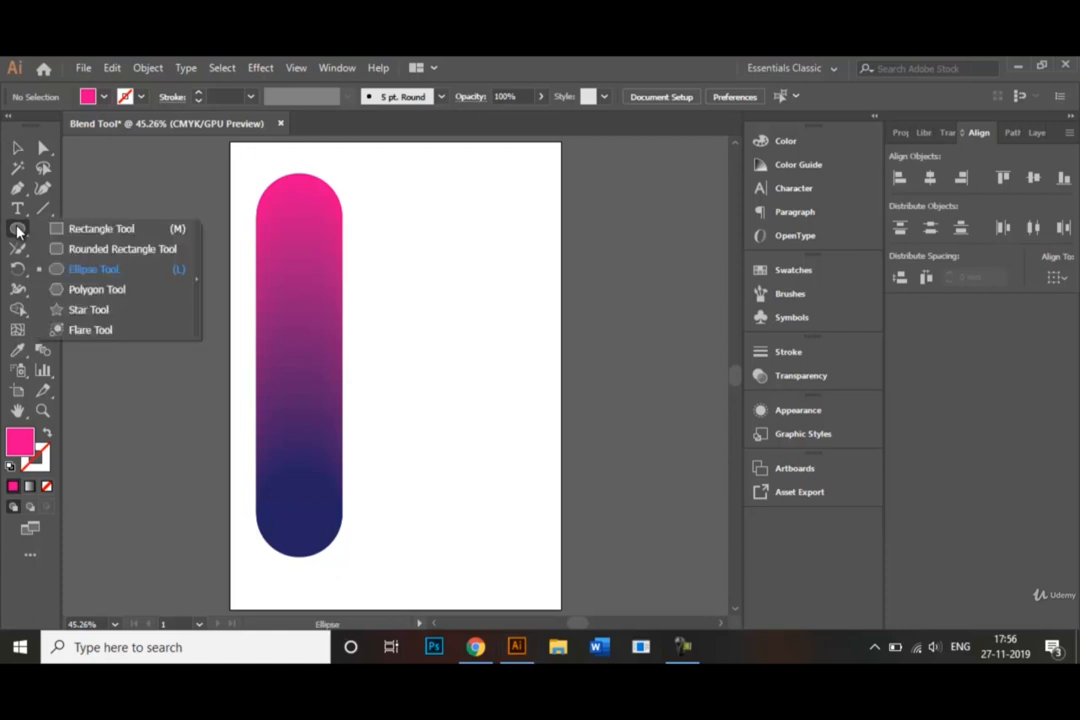
pyautogui.click(110, 289)
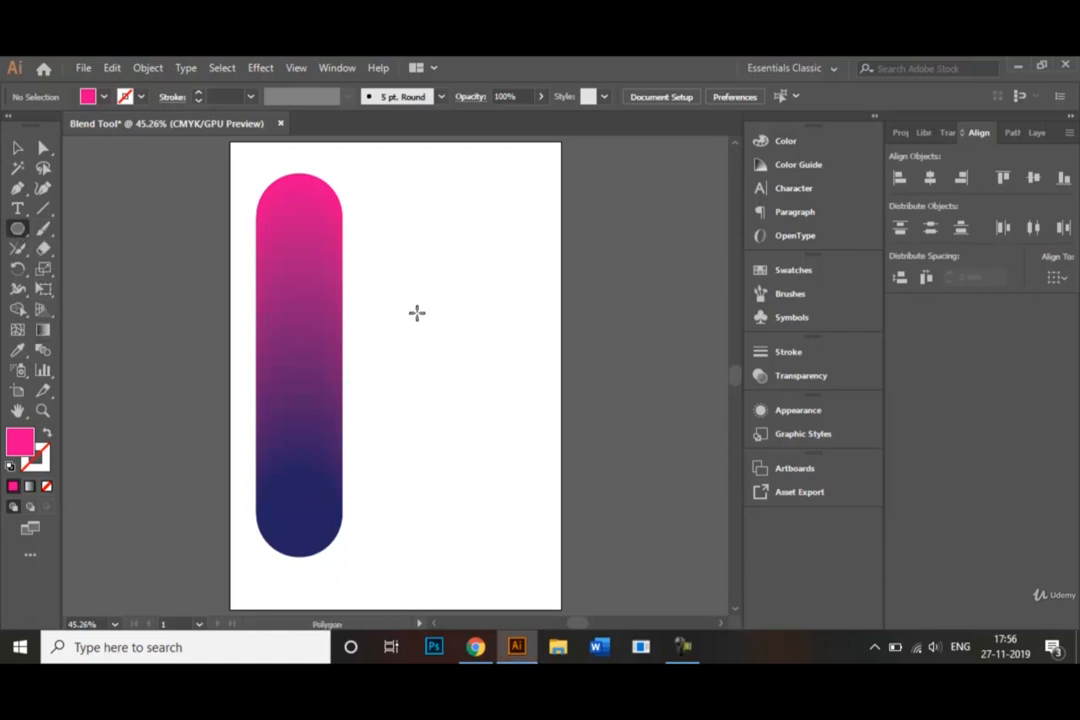
pyautogui.click(417, 311)
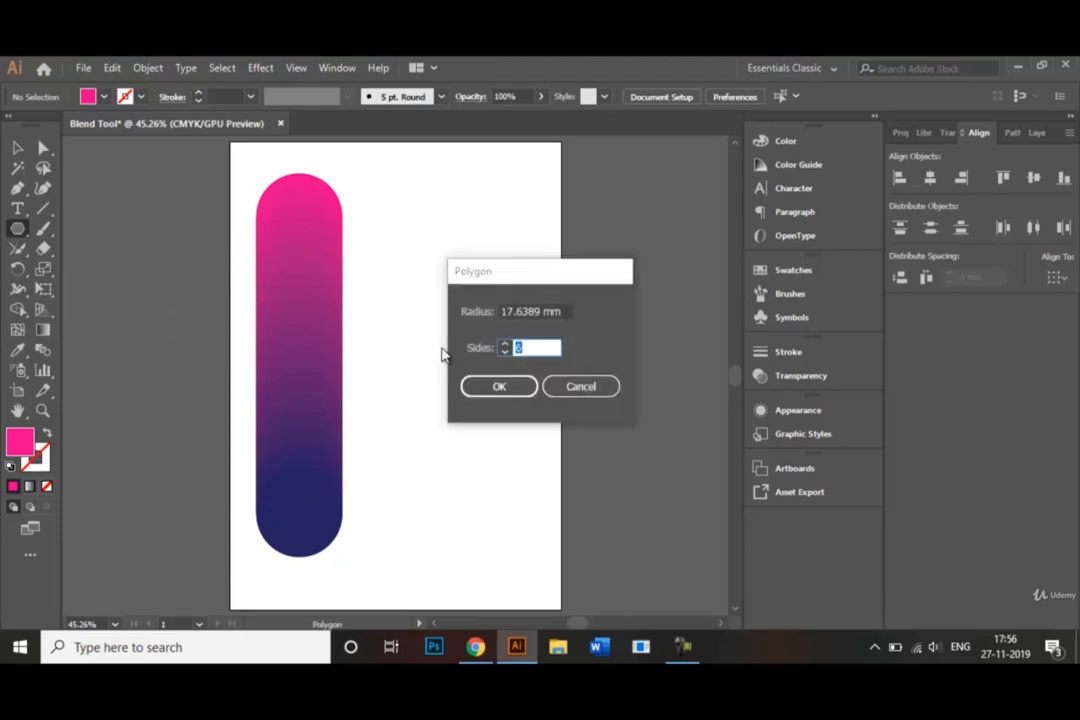
pyautogui.click(579, 387)
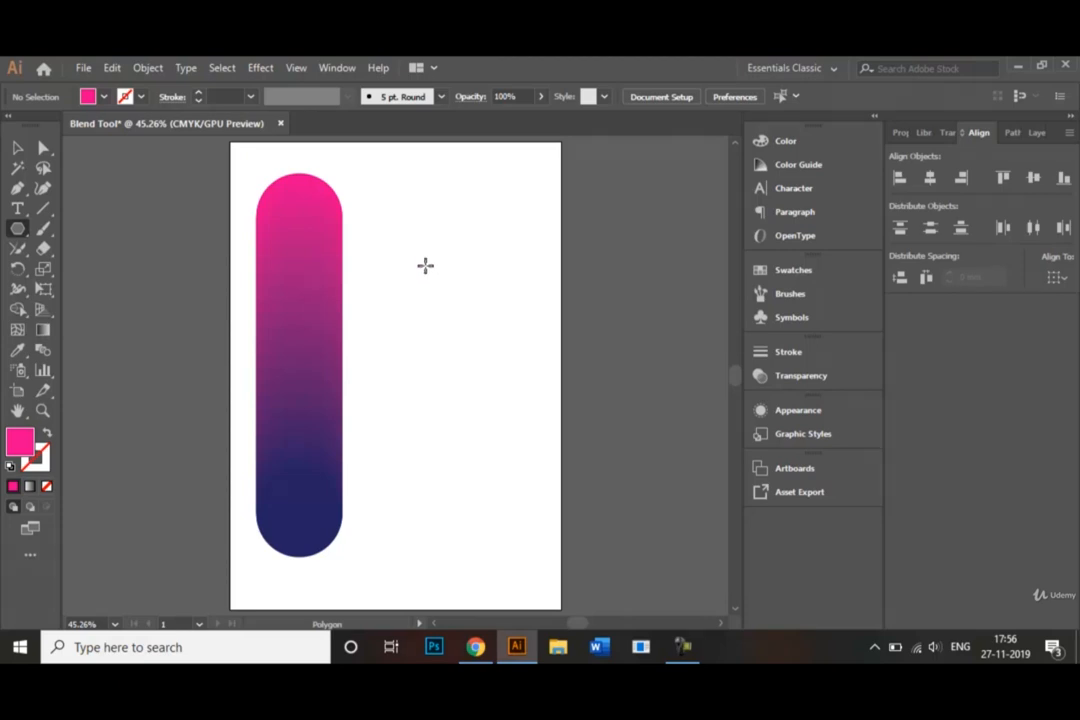
pyautogui.moveTo(424, 264); pyautogui.dragTo(456, 316)
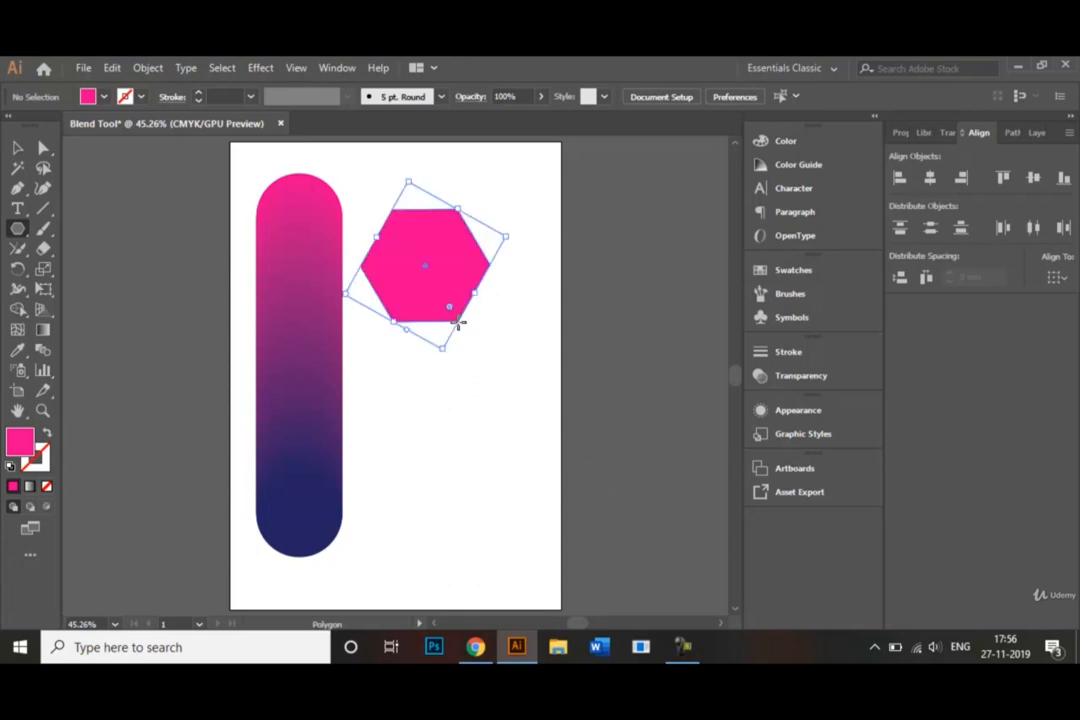
pyautogui.click(102, 100)
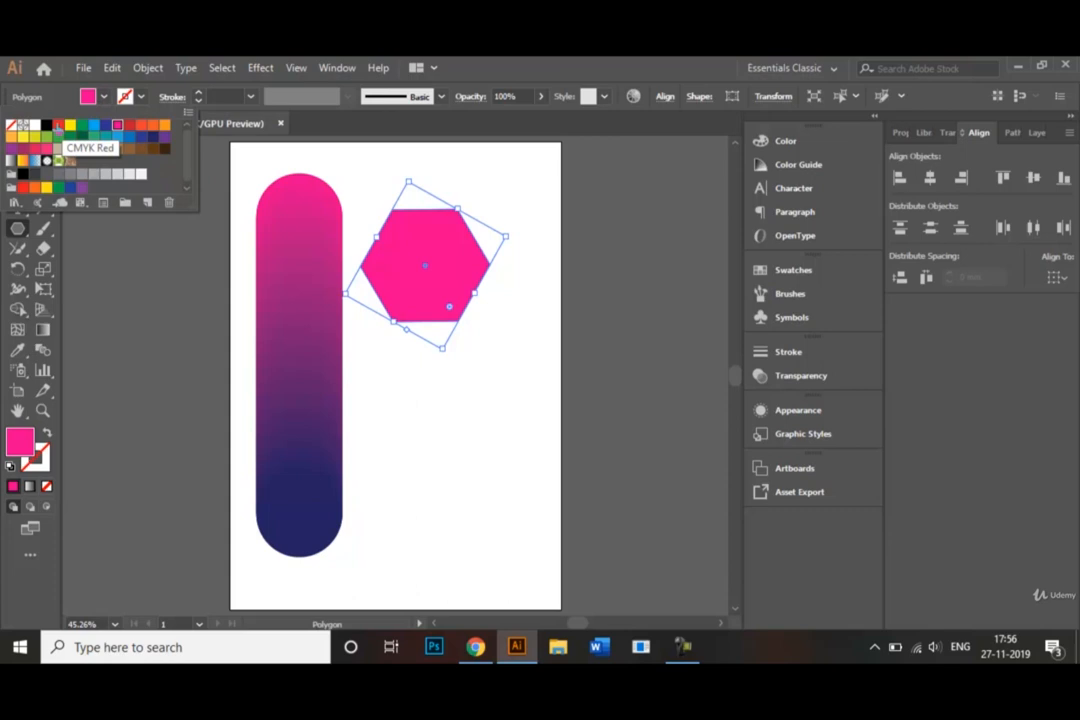
pyautogui.click(24, 138)
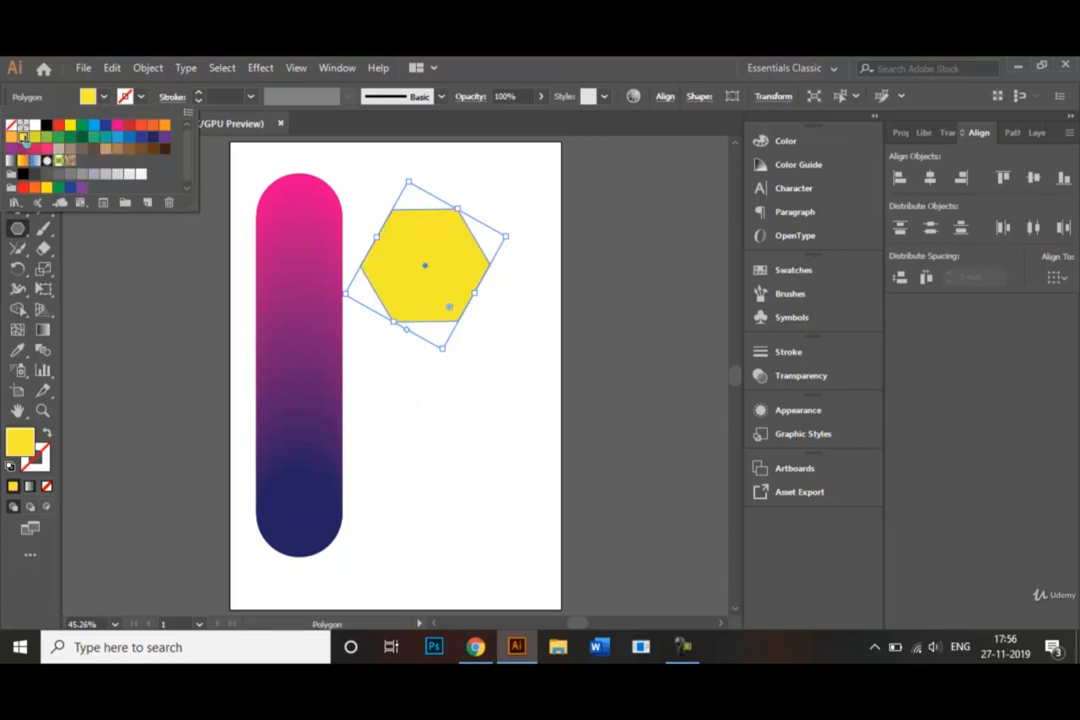
pyautogui.click(104, 358)
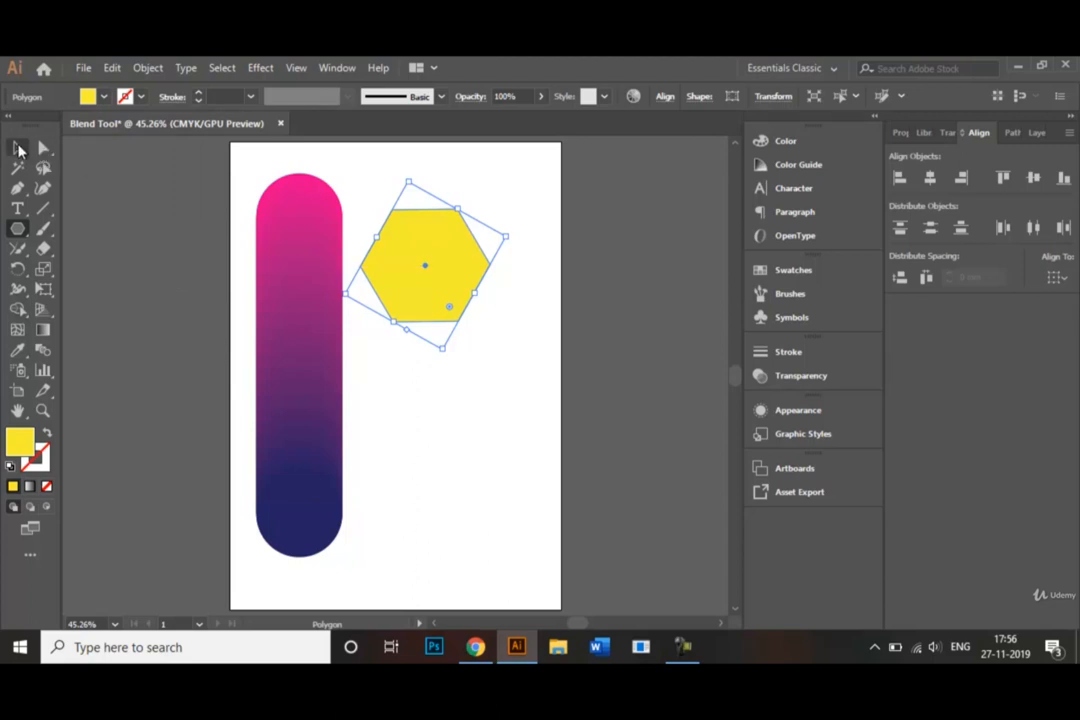
# Draw a smaller light blue hexagon without a stroke over the upper part of the yellow hexagon.
pyautogui.click(20, 150)
pyautogui.click(465, 455)
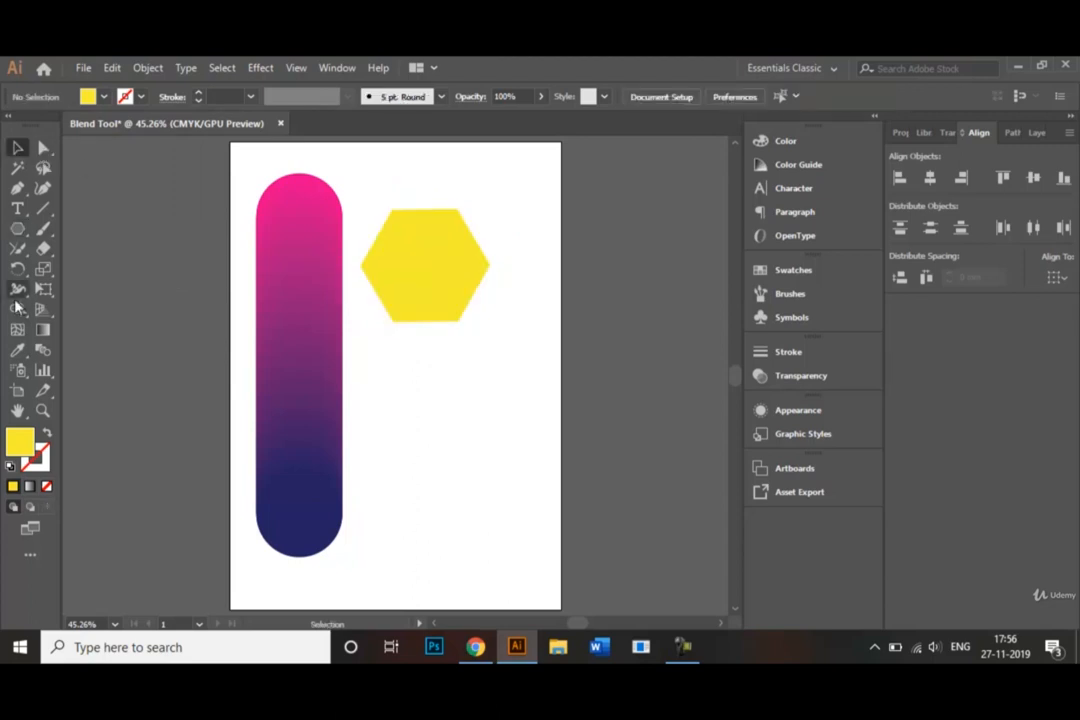
pyautogui.click(17, 228)
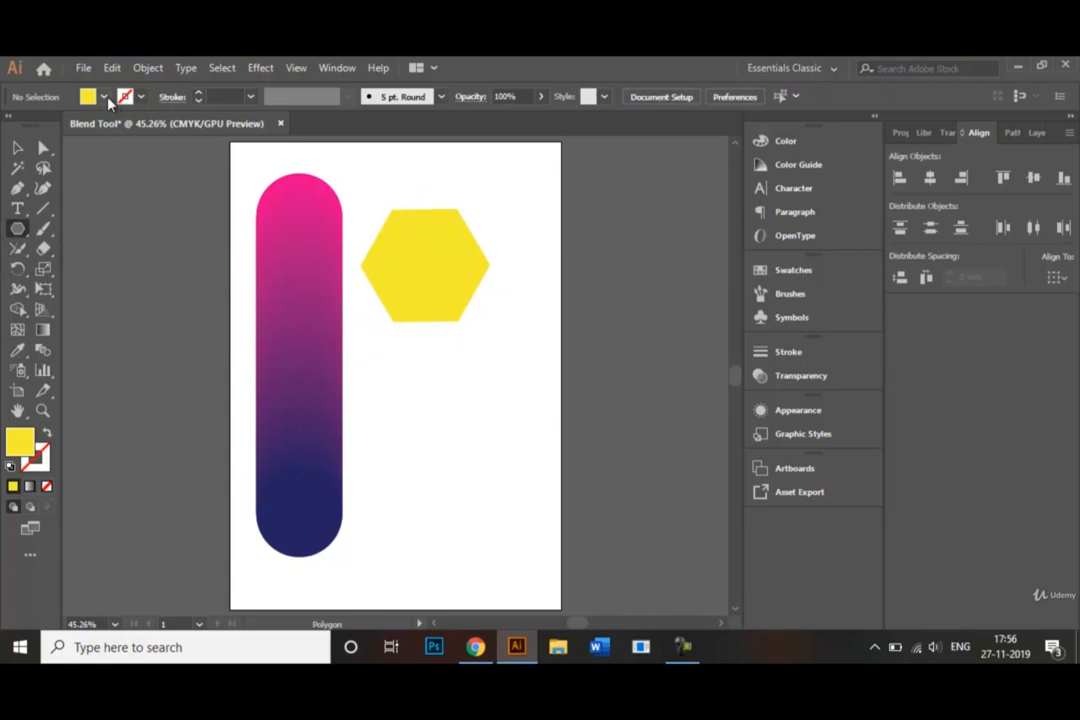
pyautogui.click(105, 98)
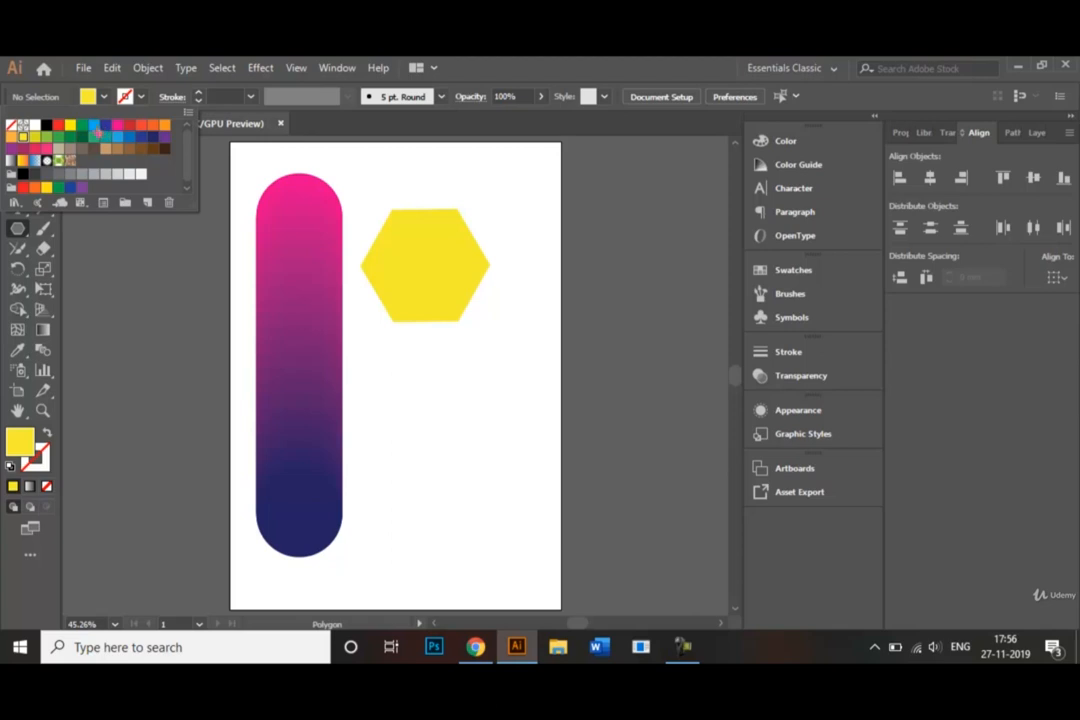
pyautogui.click(95, 128)
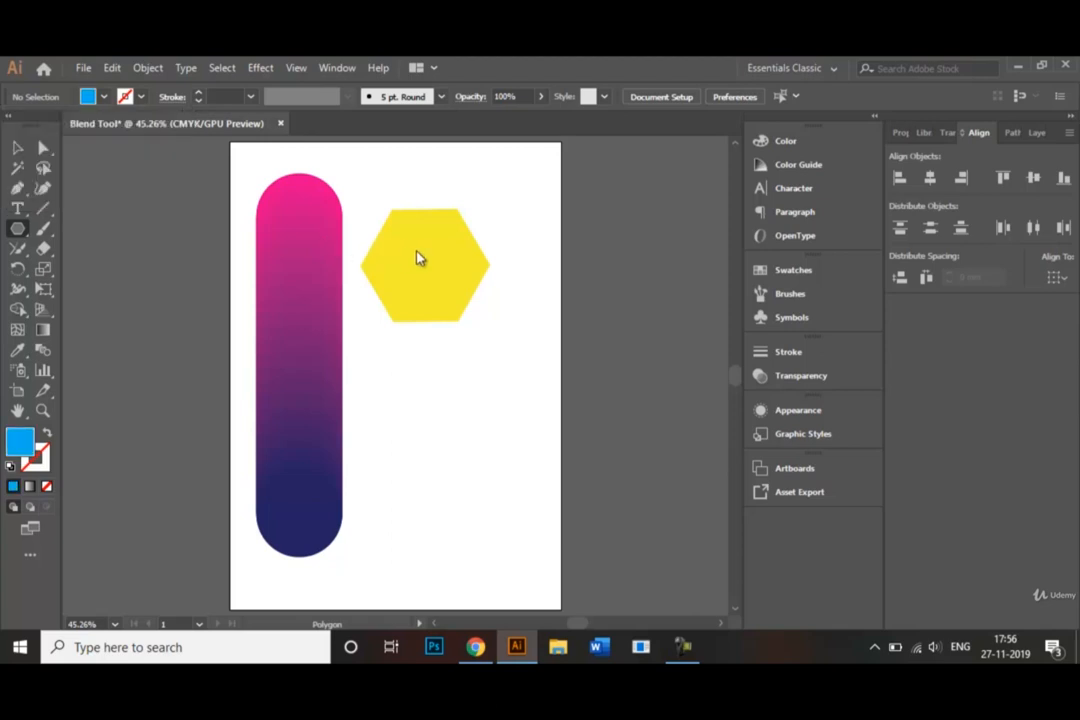
pyautogui.moveTo(406, 237); pyautogui.dragTo(438, 248)
# Move the light blue hexagon to the centre of the yellow hexagon and deselect it.
pyautogui.click(18, 148)
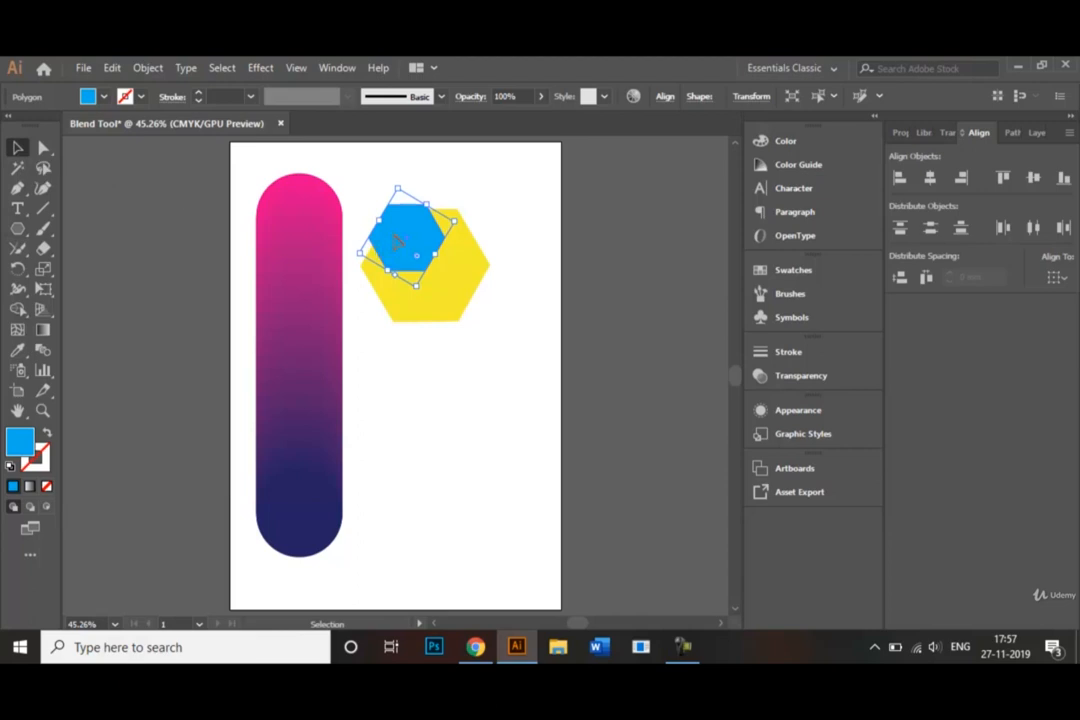
pyautogui.moveTo(397, 241); pyautogui.dragTo(416, 270)
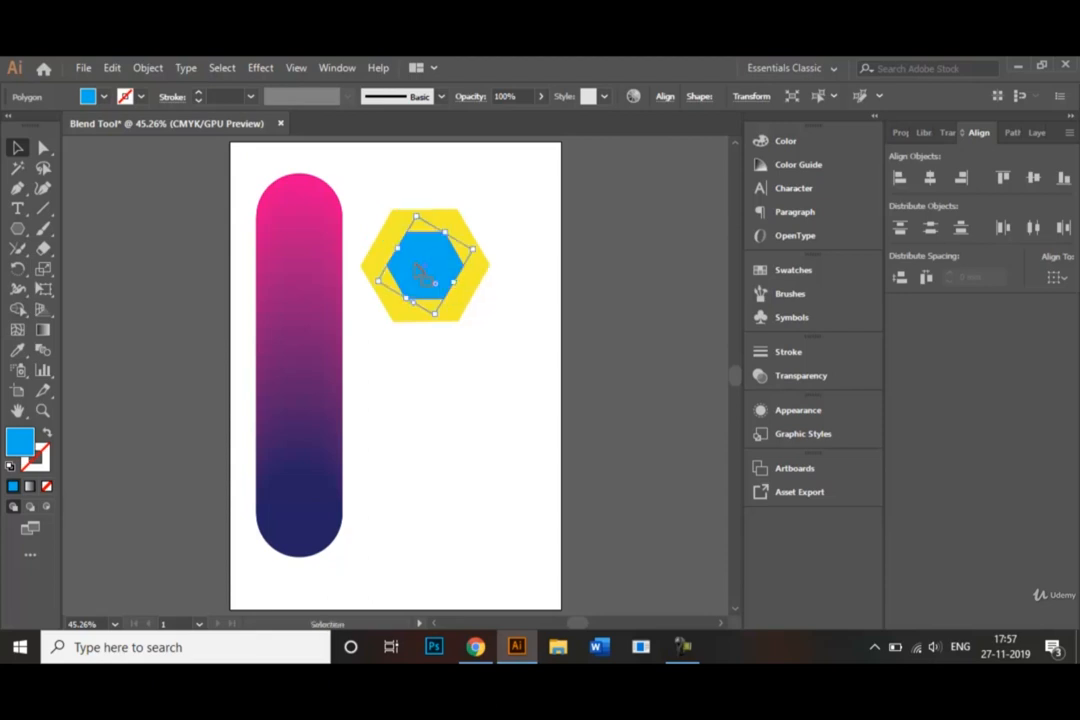
pyautogui.click(451, 395)
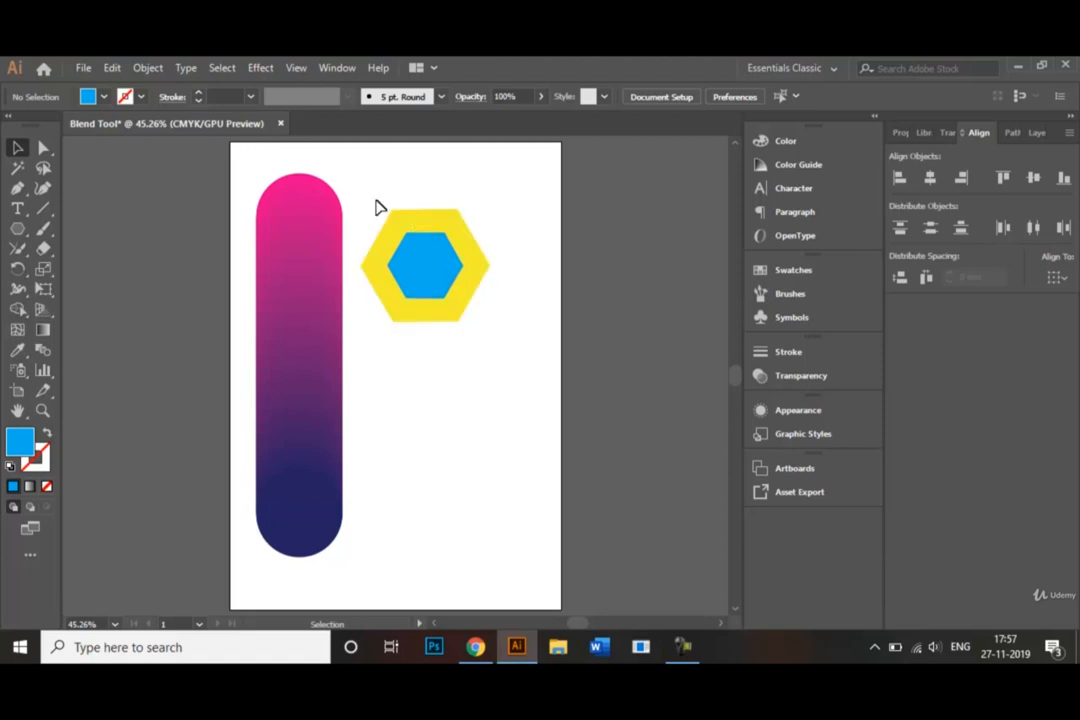
# Blend the yellow and light blue hexagons into a smooth inward colour transition with the Blend tool, and deselect the result.
pyautogui.click(424, 242)
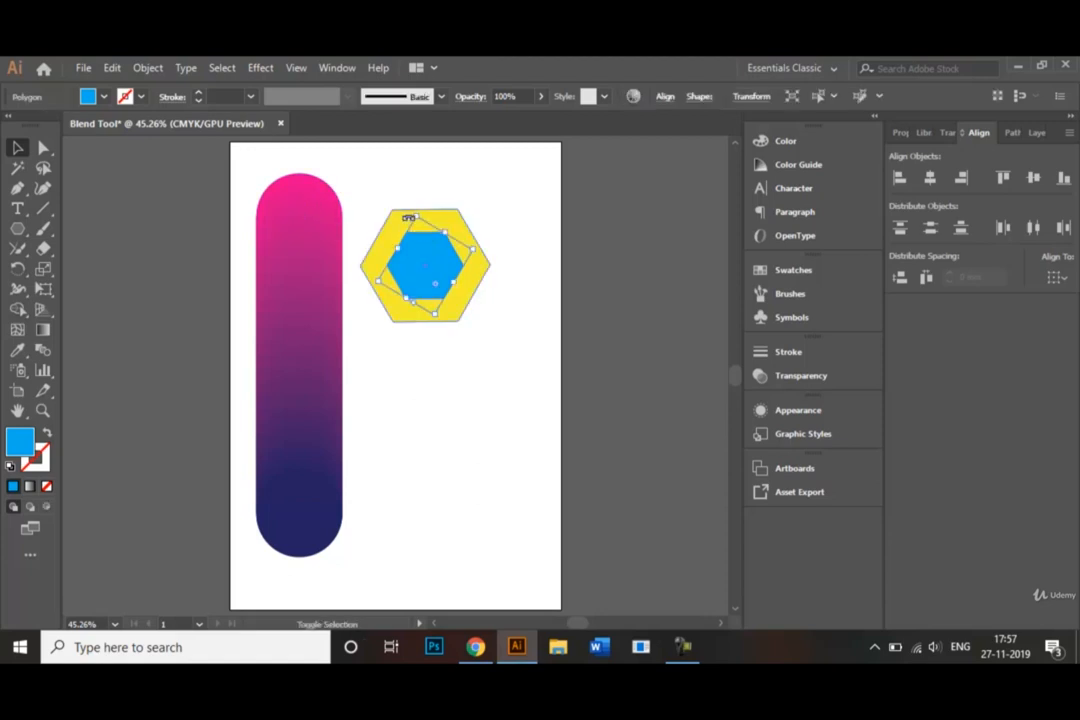
pyautogui.keyDown('shift'); pyautogui.click(404, 224); pyautogui.keyUp('shift')
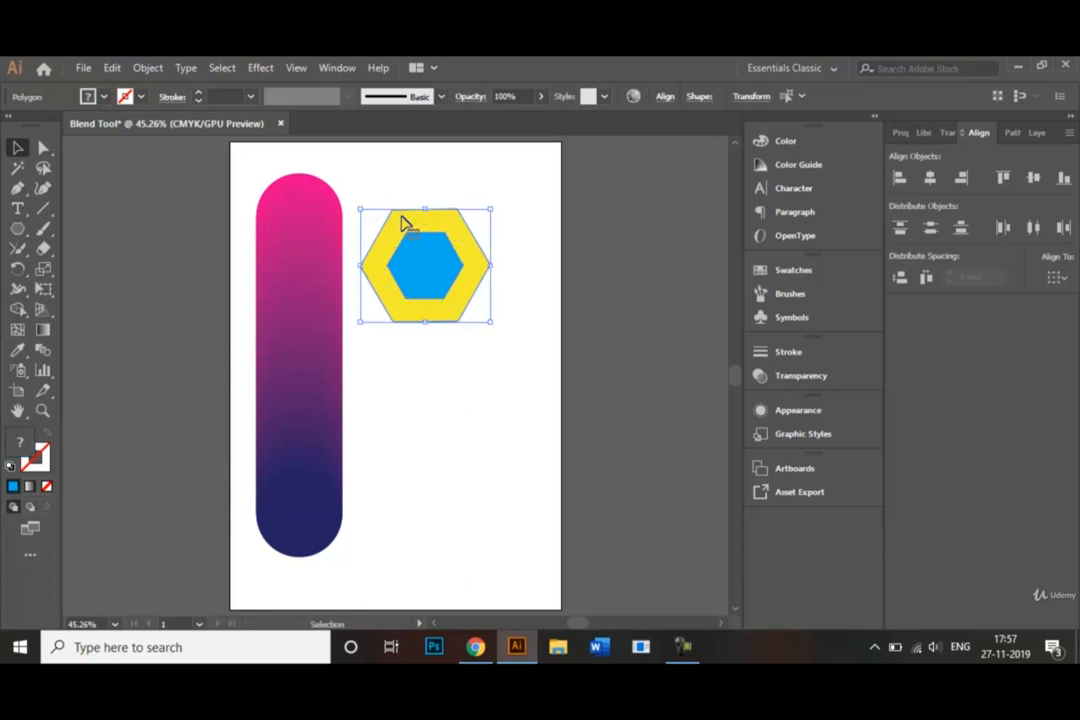
pyautogui.click(48, 354)
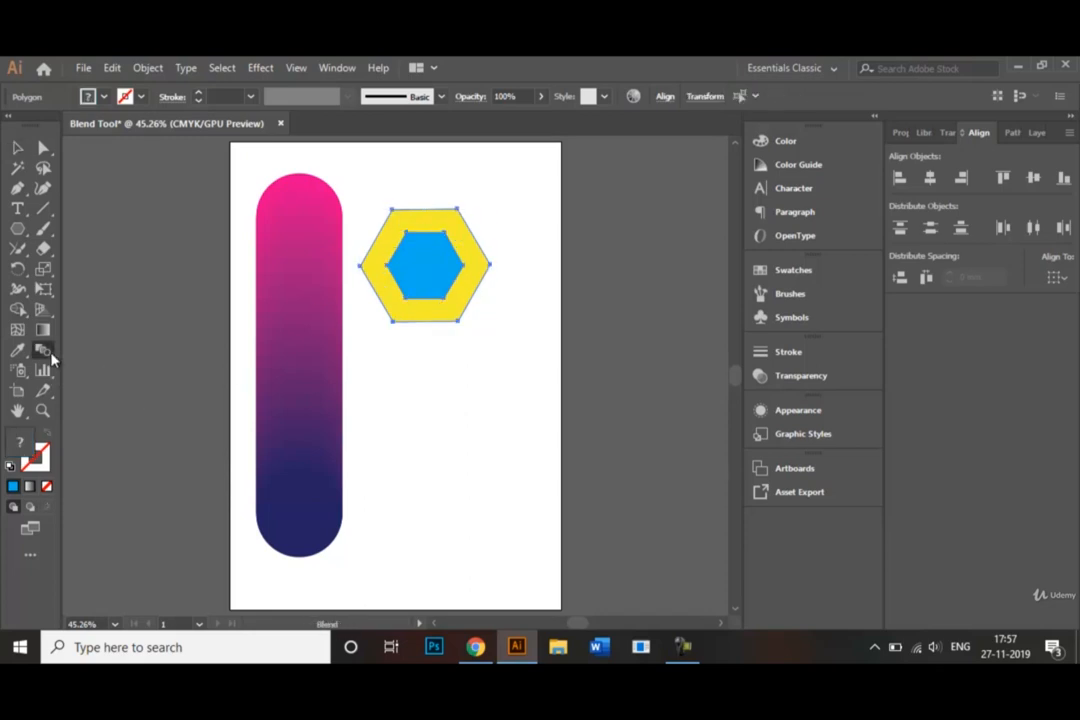
pyautogui.click(410, 222)
pyautogui.click(424, 258)
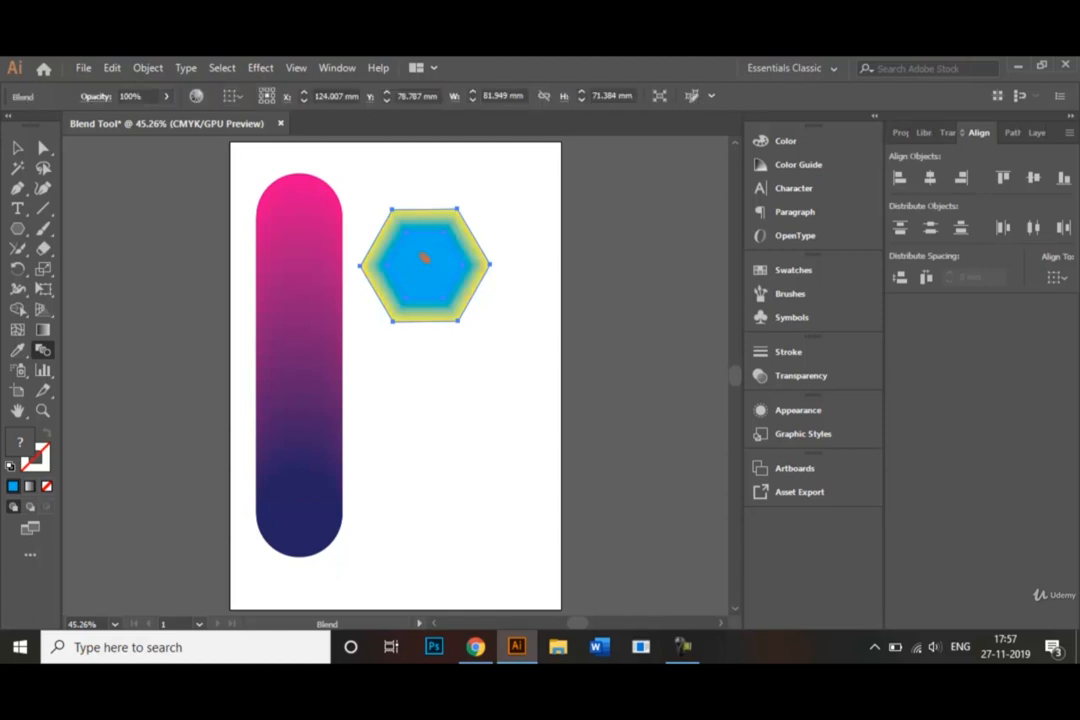
pyautogui.click(17, 147)
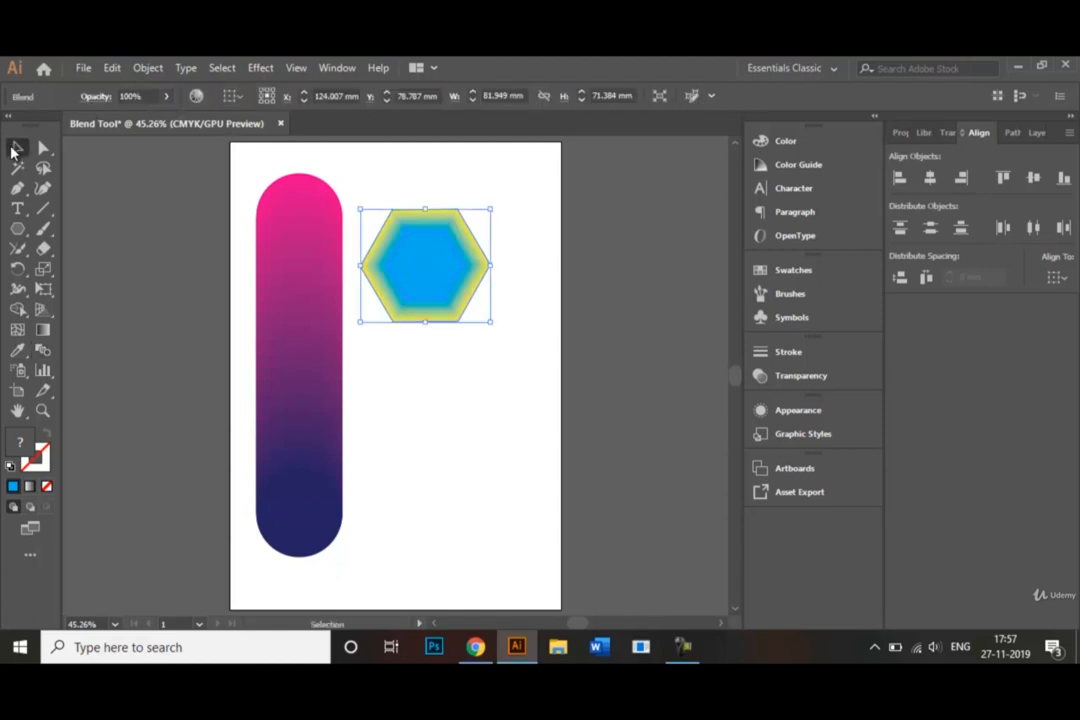
pyautogui.click(389, 405)
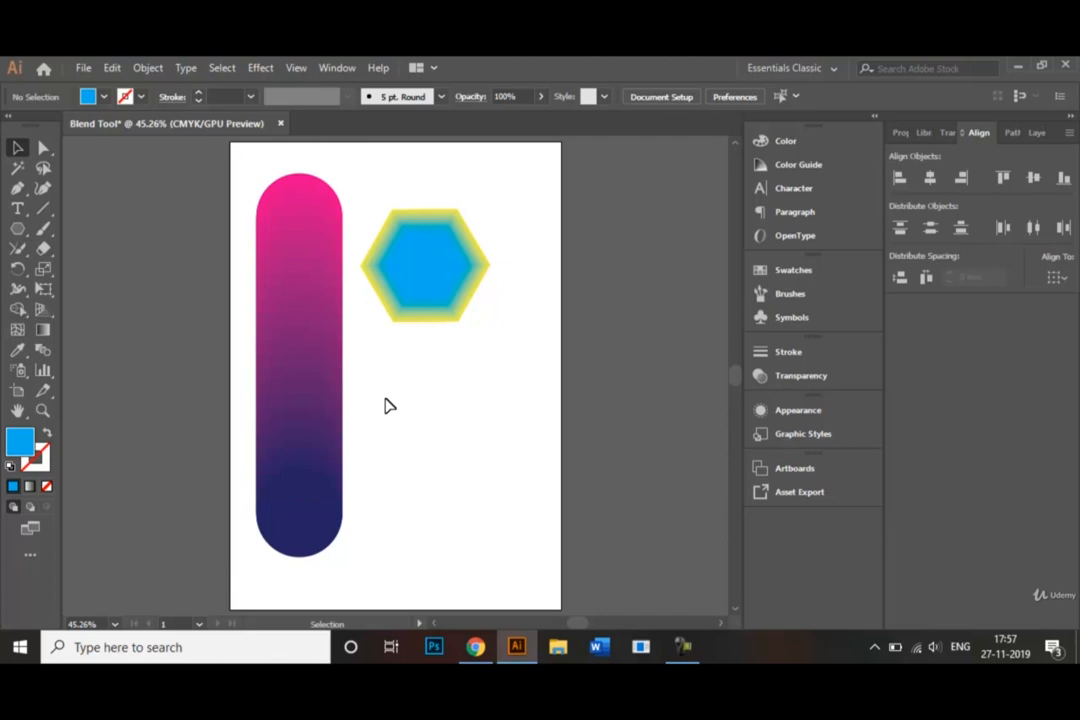
# Examine the file formats available for saving the document under Save As, leaving without saving.
pyautogui.click(81, 70)
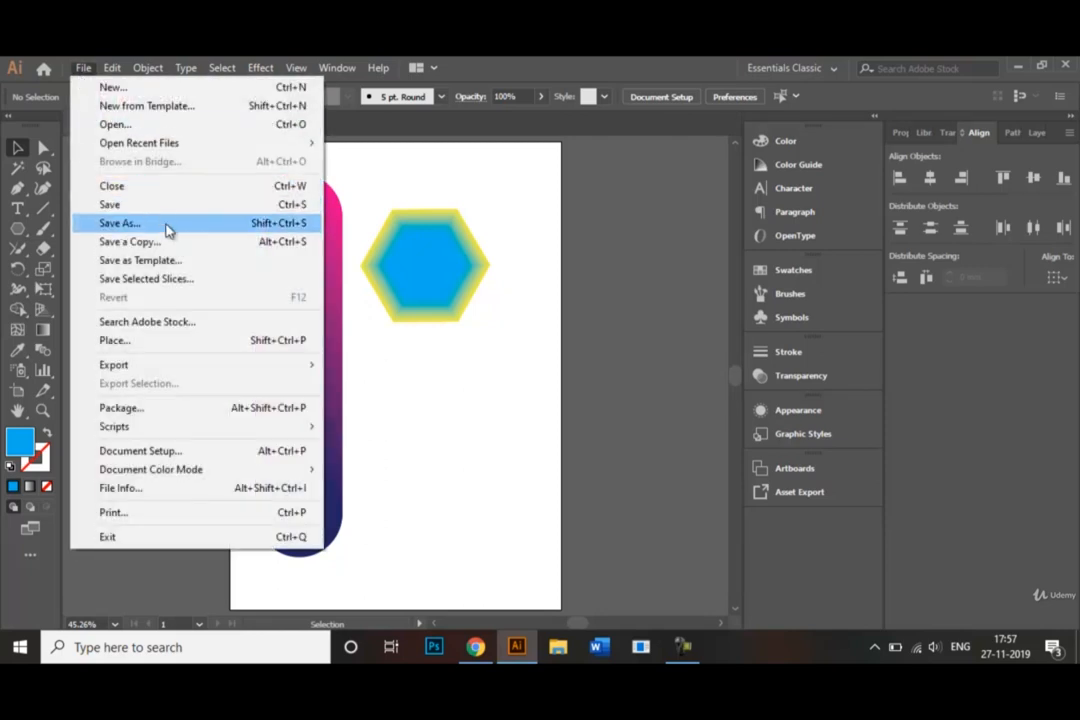
pyautogui.click(167, 226)
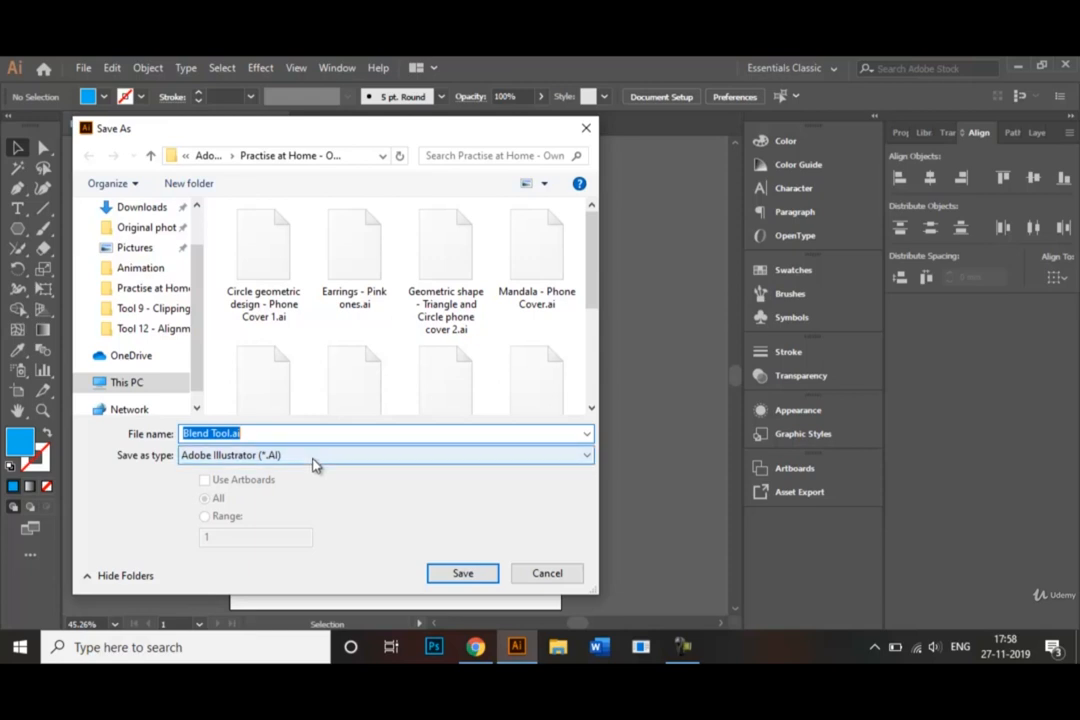
pyautogui.click(313, 460)
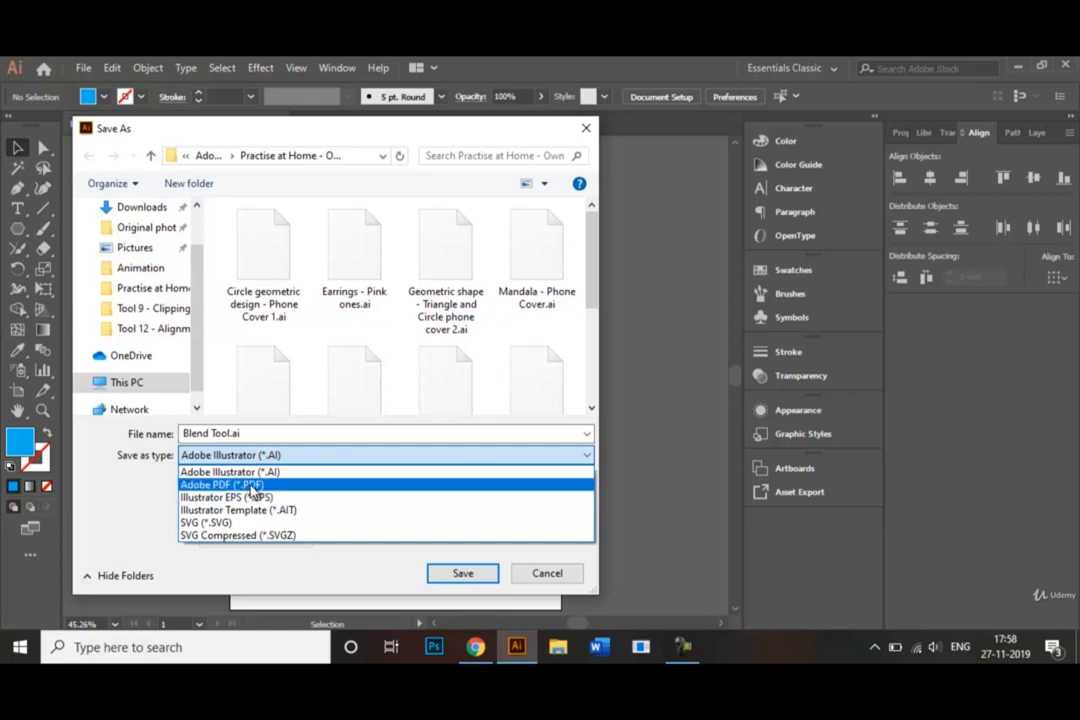
pyautogui.click(560, 583)
pyautogui.click(560, 578)
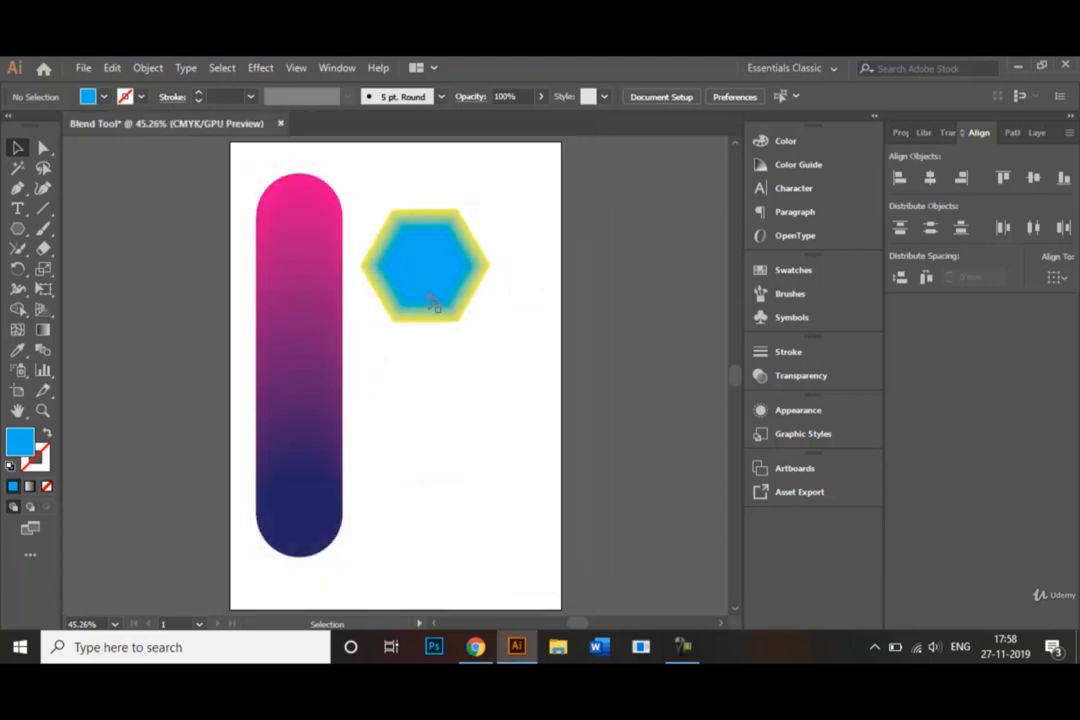
# Examine the Export As settings for exporting the artwork as a JPEG, leaving without exporting.
pyautogui.click(80, 66)
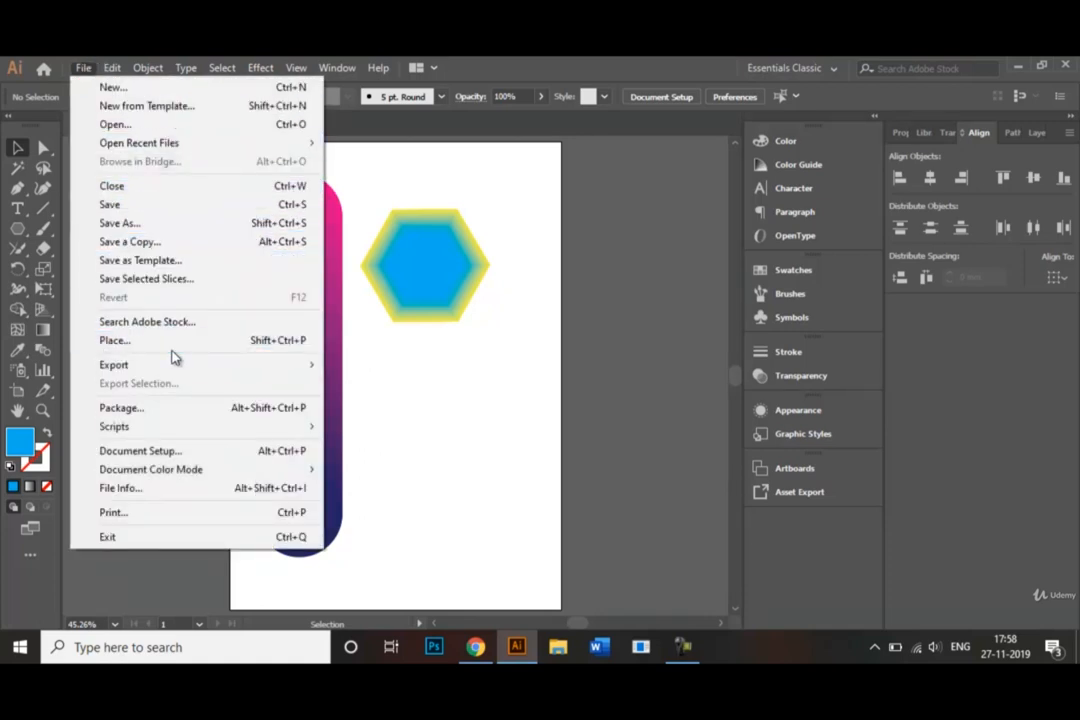
pyautogui.moveTo(181, 366)
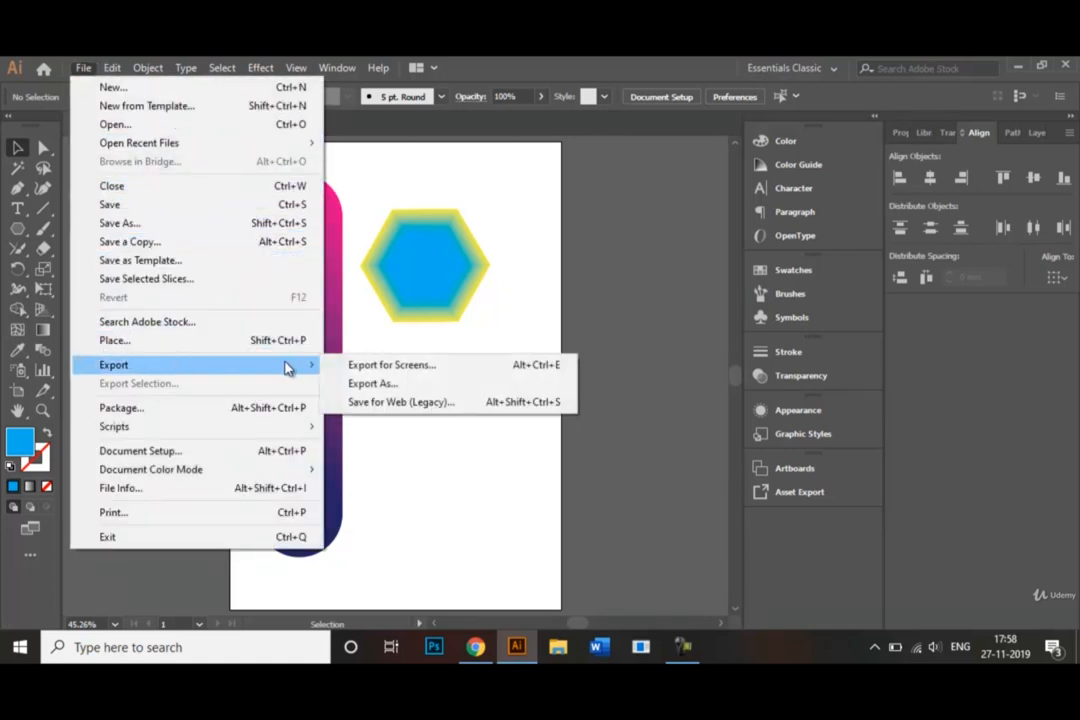
pyautogui.click(381, 387)
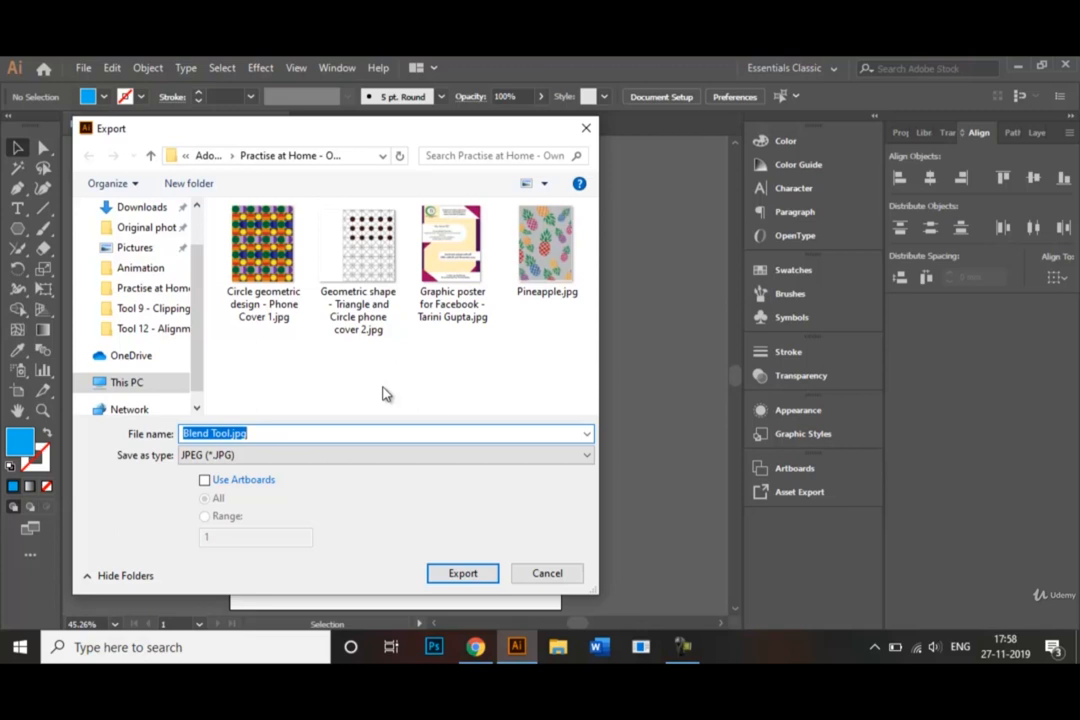
pyautogui.click(545, 575)
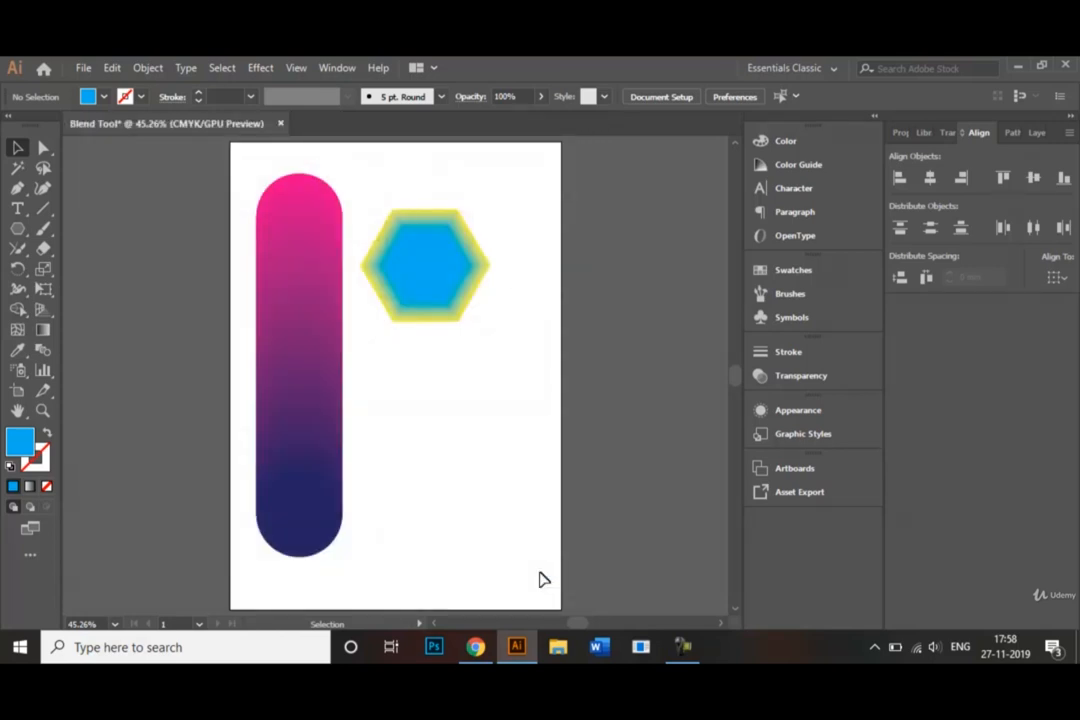